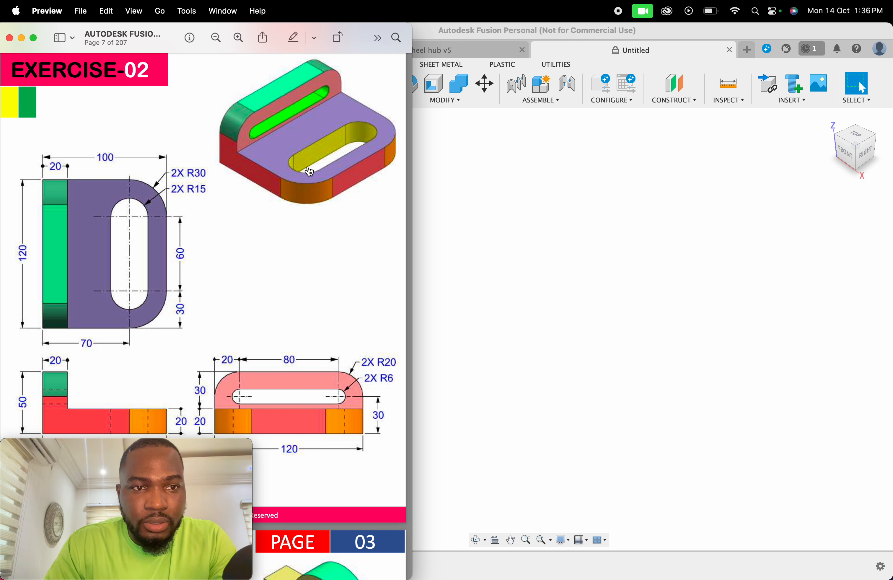
- Switch from the reference drawing to Fusion and start a new sketch on the horizontal XY plane, viewed from the top
{"action": "scroll", "coordinate": [354, 143], "scroll_direction": "down", "scroll_amount": 2}
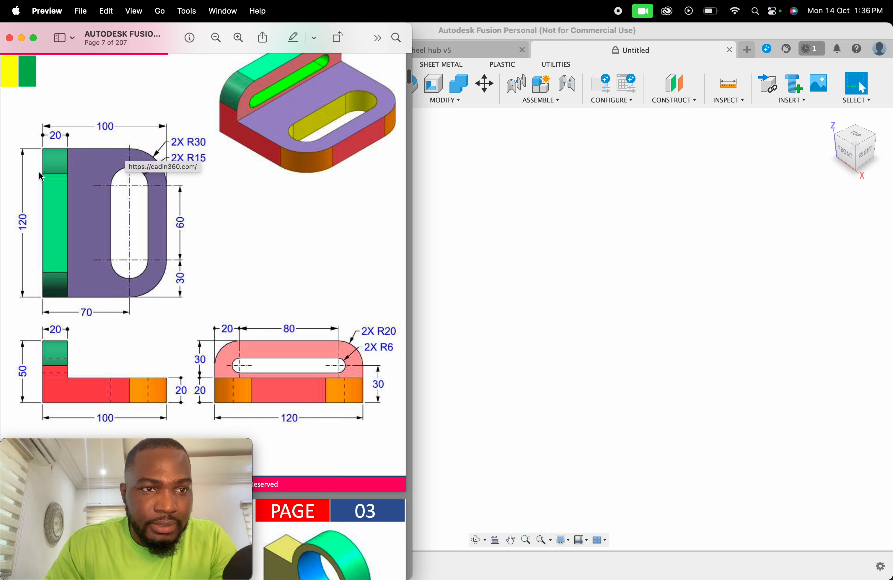
{"action": "left_click", "coordinate": [584, 273]}
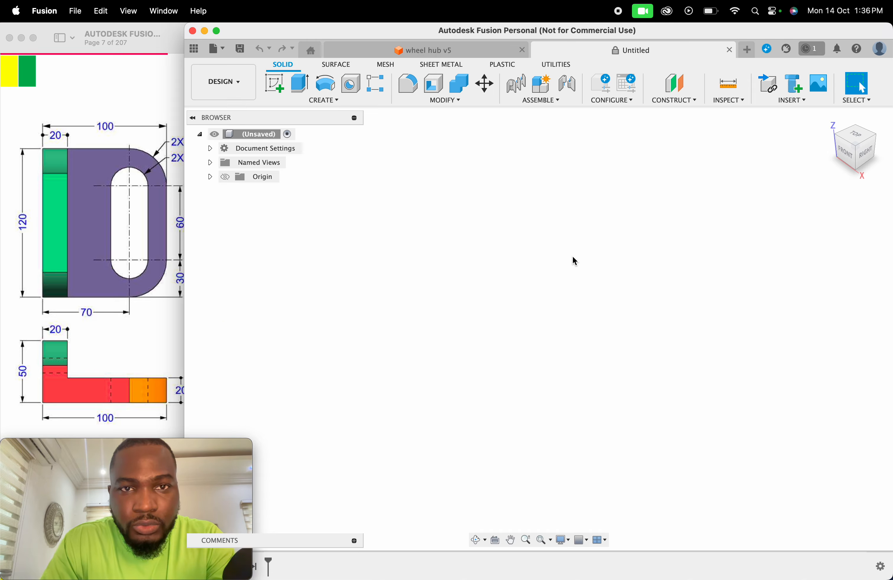
{"action": "left_click", "coordinate": [275, 84]}
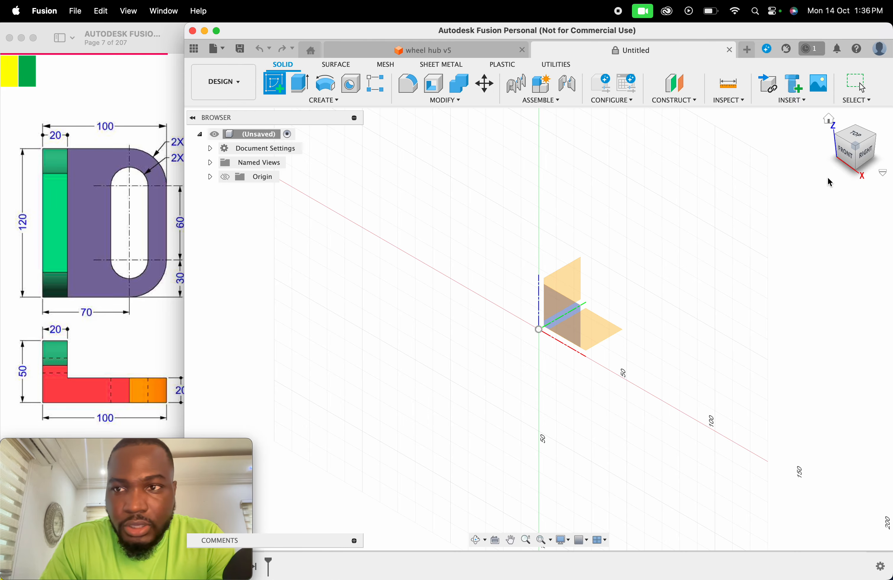
{"action": "left_click", "coordinate": [861, 139]}
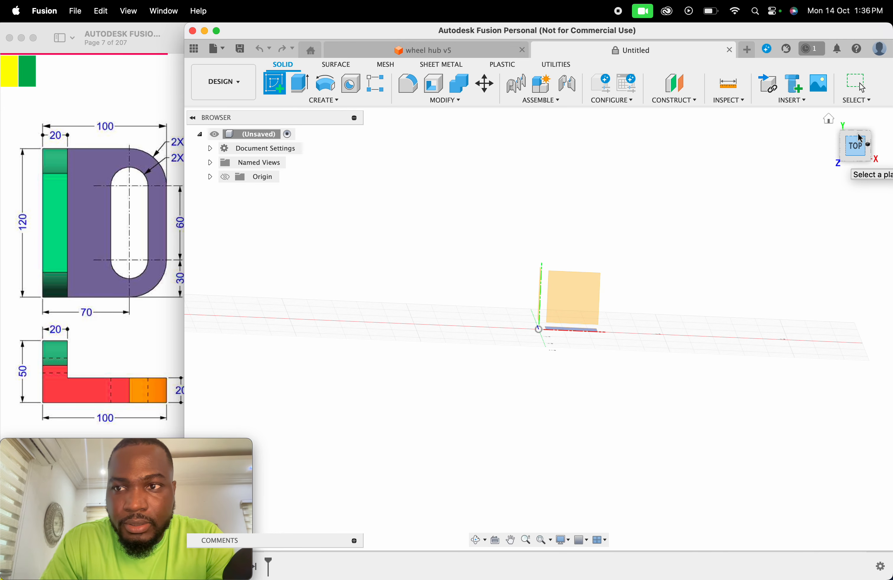
{"action": "left_click", "coordinate": [582, 294]}
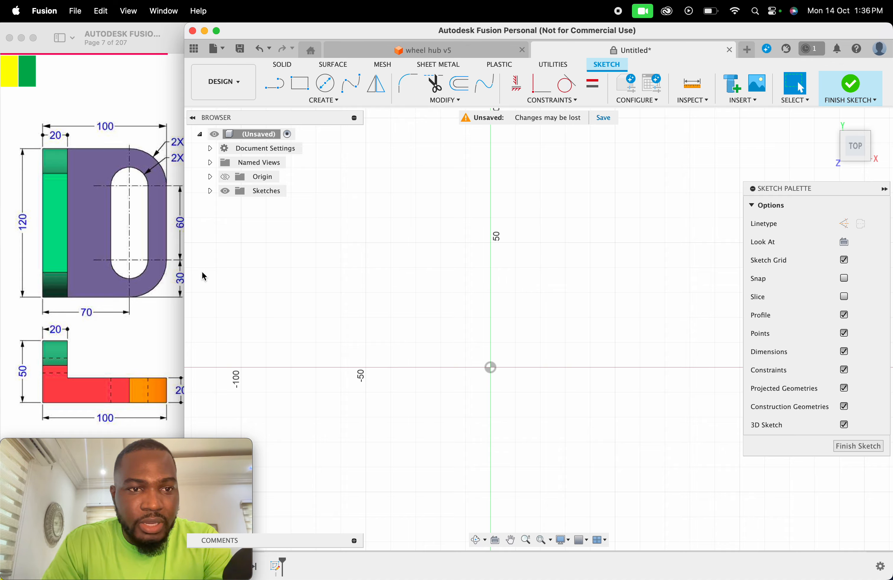
- Draw a two-point rectangle from the origin, 120 mm high and 100 mm wide, as the plate outline
{"action": "scroll", "coordinate": [140, 289], "scroll_direction": "up", "scroll_amount": 2}
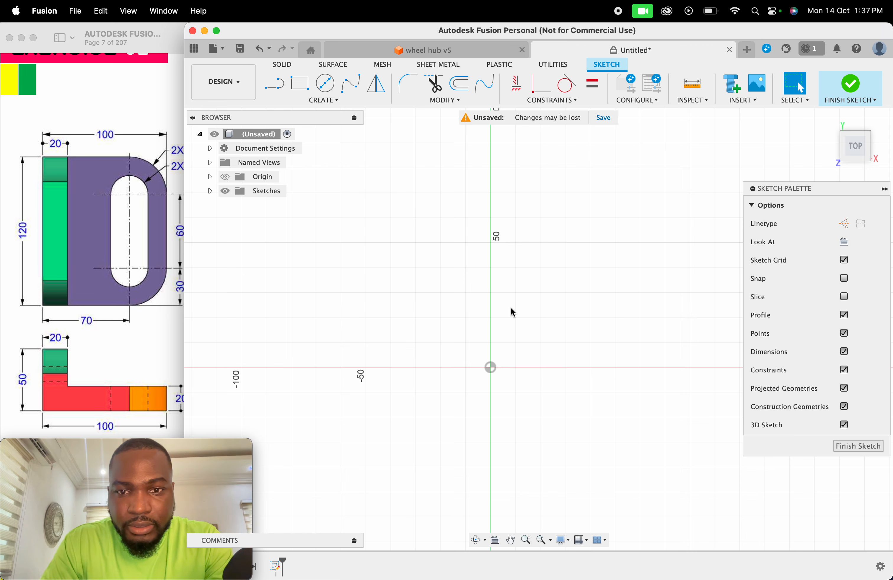
{"action": "key", "text": "r"}
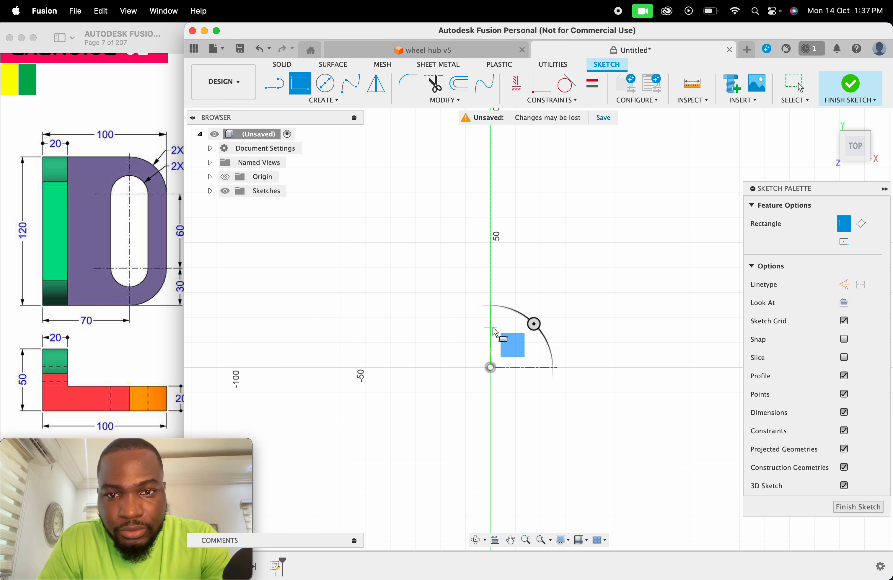
{"action": "left_click", "coordinate": [492, 368]}
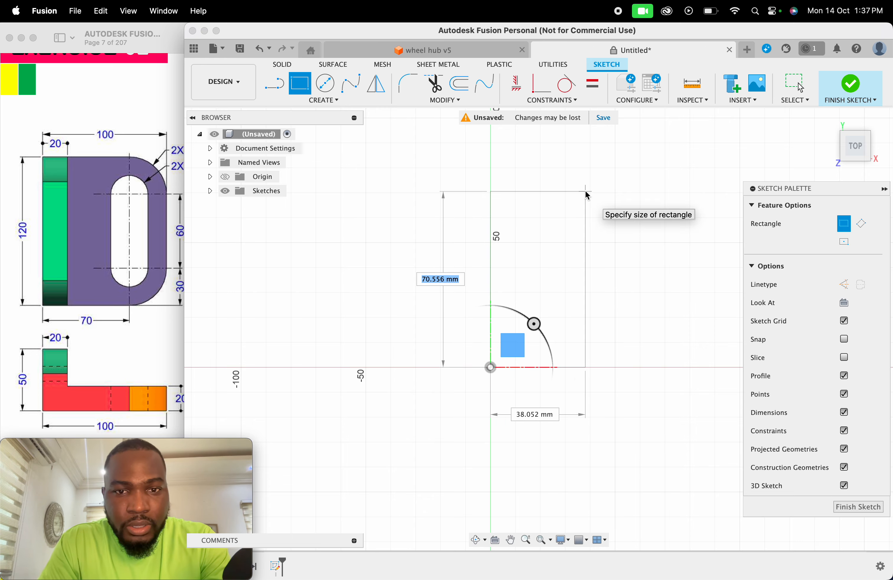
{"action": "type", "text": "120"}
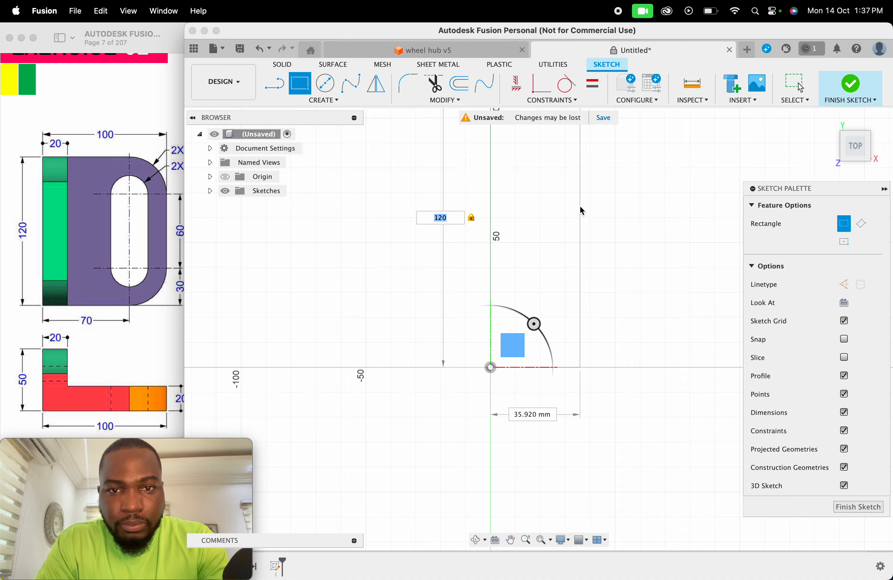
{"action": "scroll", "coordinate": [581, 206], "scroll_direction": "down", "scroll_amount": 3}
{"action": "key", "text": "Tab"}
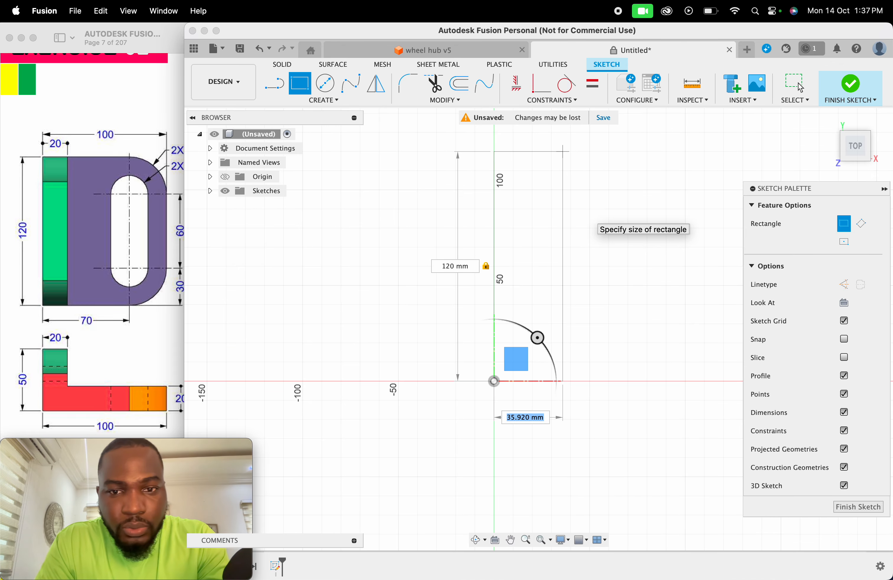
{"action": "type", "text": "100"}
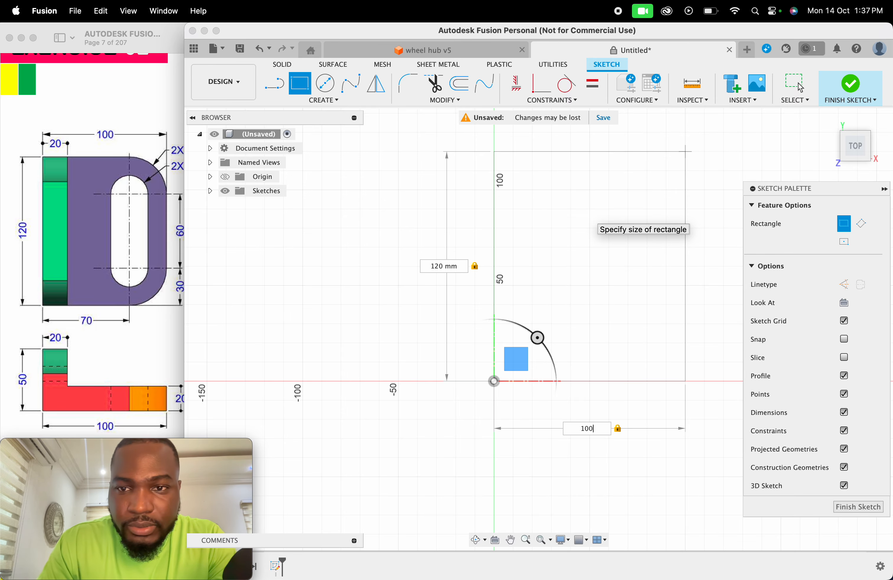
{"action": "key", "text": "Return"}
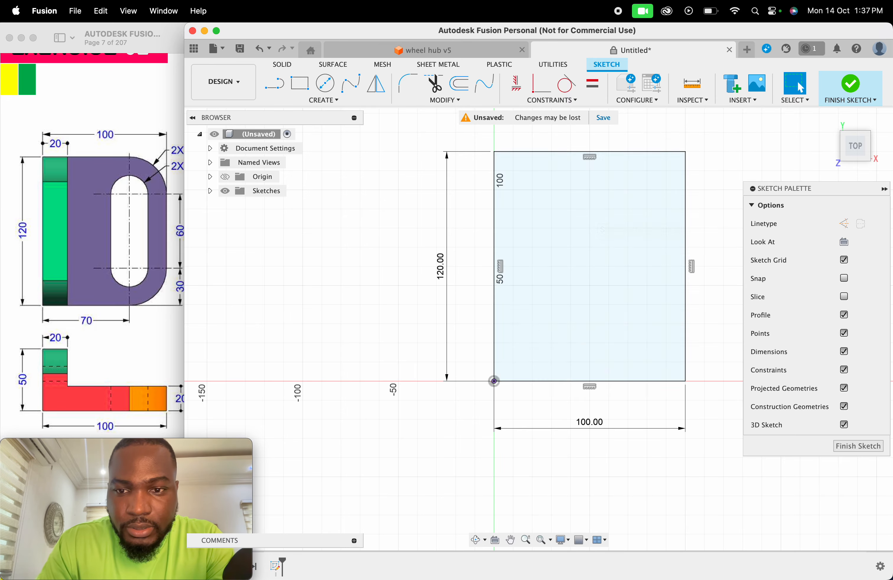
- Draw a vertical centerline from the rectangle's upper edge to its lower edge, about 78 mm from the left edge
{"action": "scroll", "coordinate": [608, 264], "scroll_direction": "up", "scroll_amount": 2}
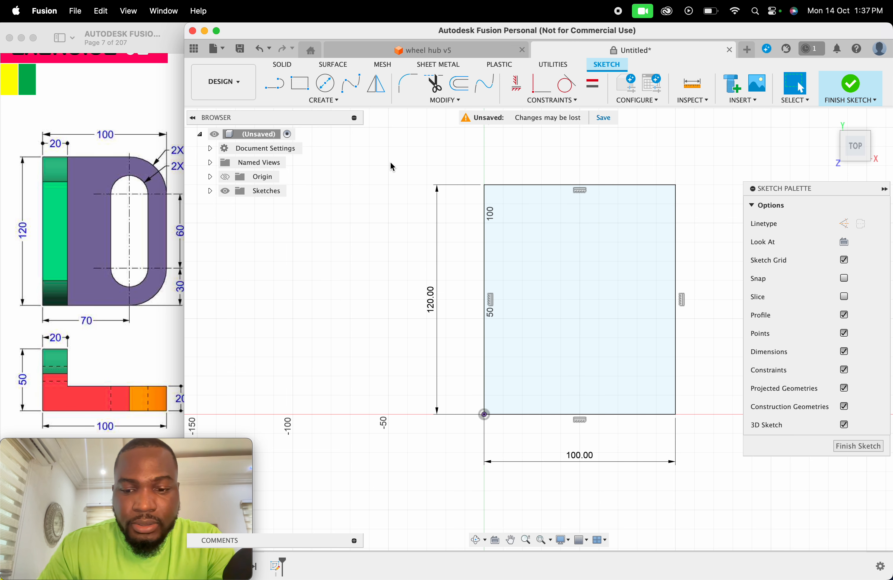
{"action": "key", "text": "l"}
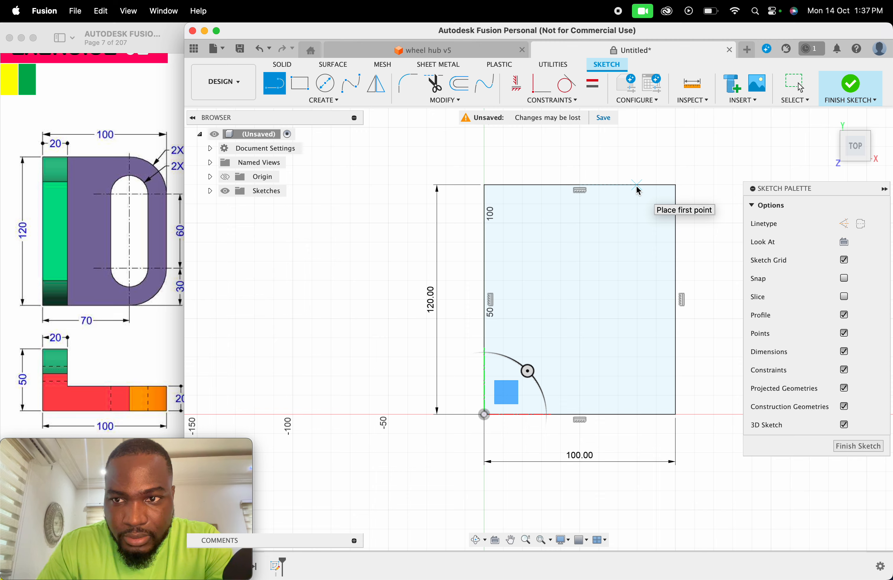
{"action": "left_click", "coordinate": [862, 225]}
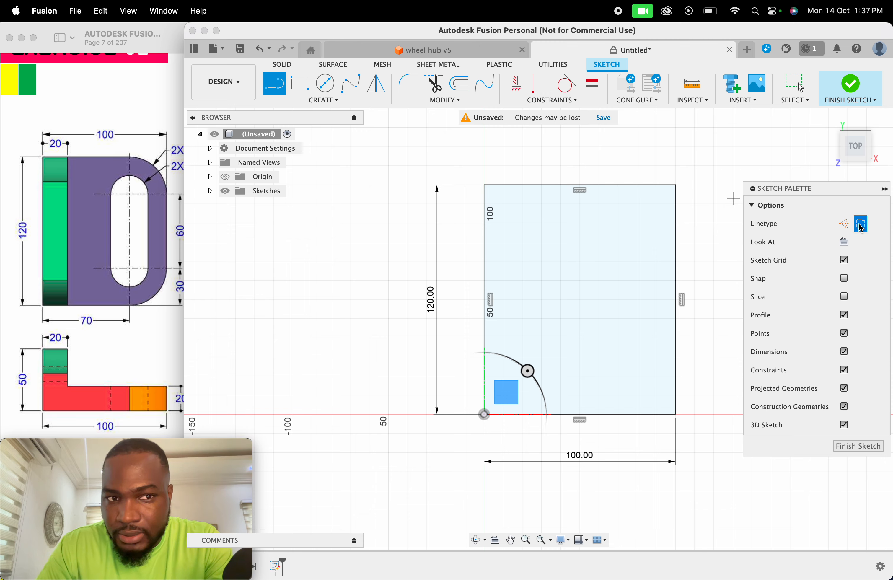
{"action": "left_click", "coordinate": [634, 185]}
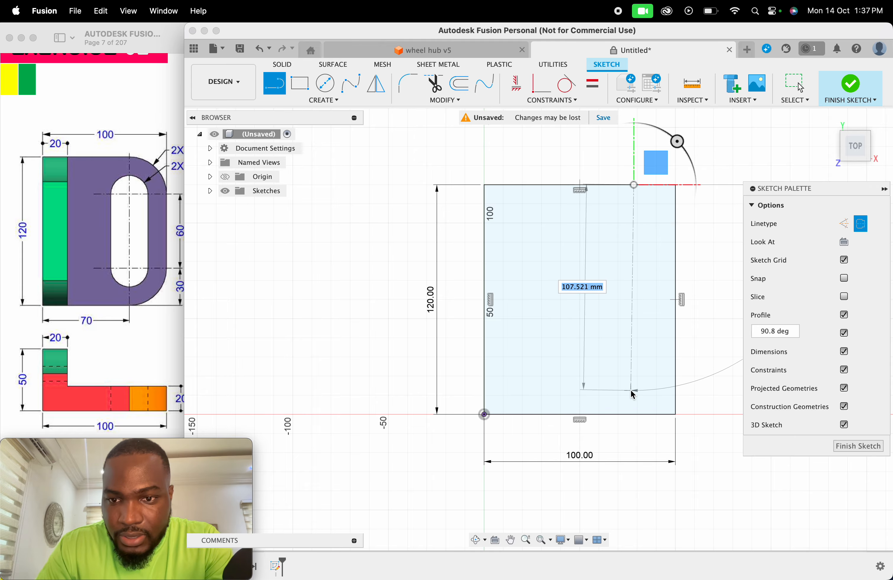
{"action": "left_click", "coordinate": [634, 414]}
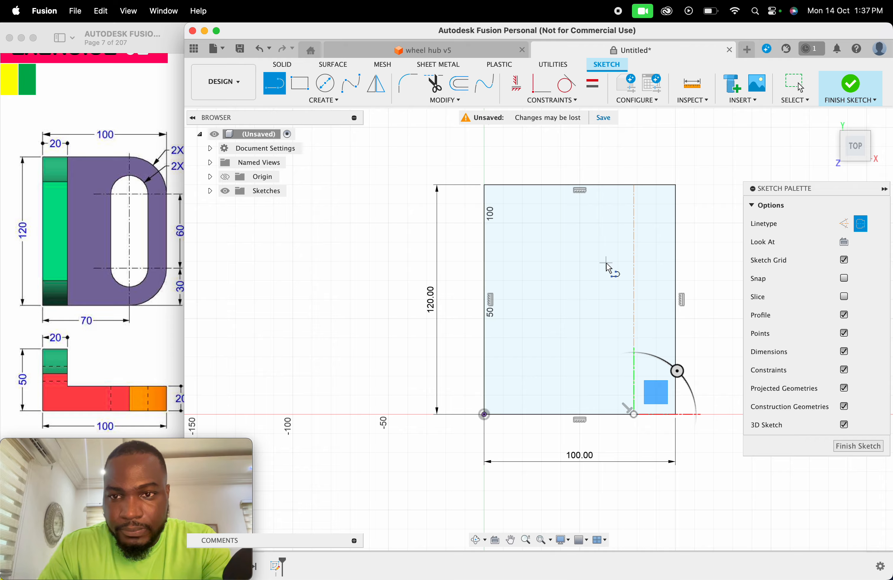
{"action": "key", "text": "Escape"}
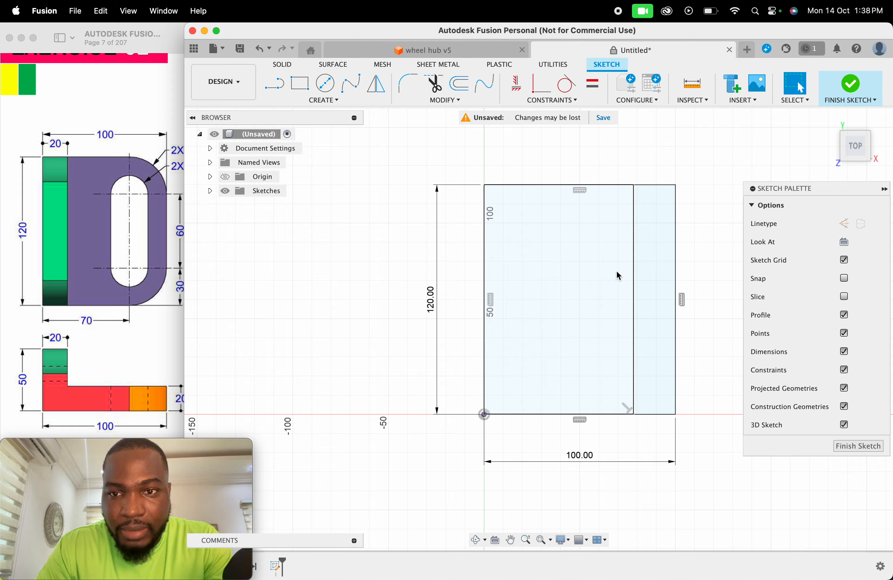
{"action": "key", "text": "d"}
{"action": "left_click", "coordinate": [634, 260]}
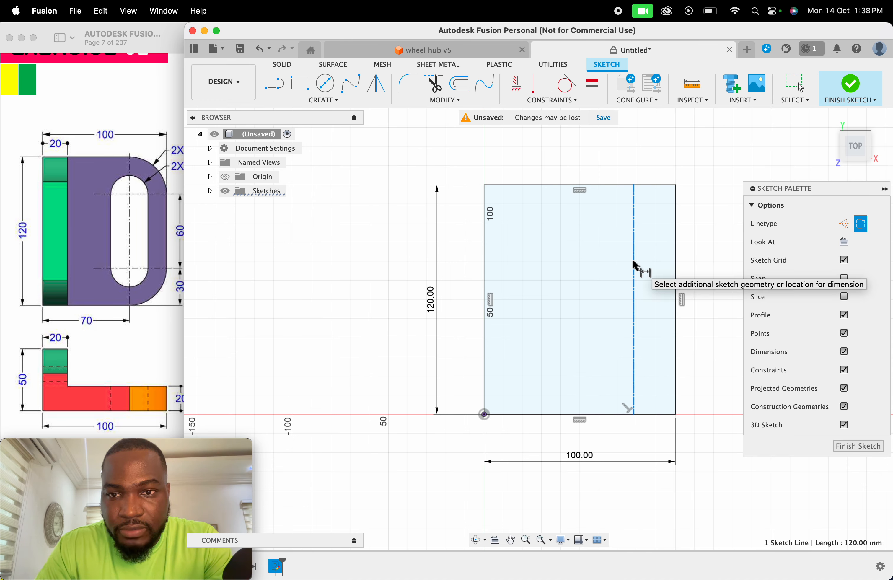
{"action": "left_click", "coordinate": [484, 252]}
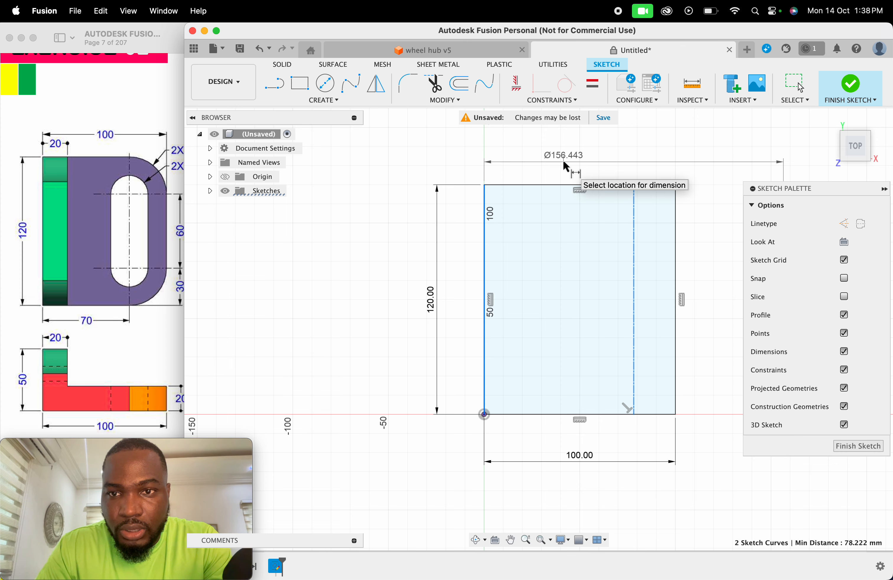
{"action": "key", "text": "Escape"}
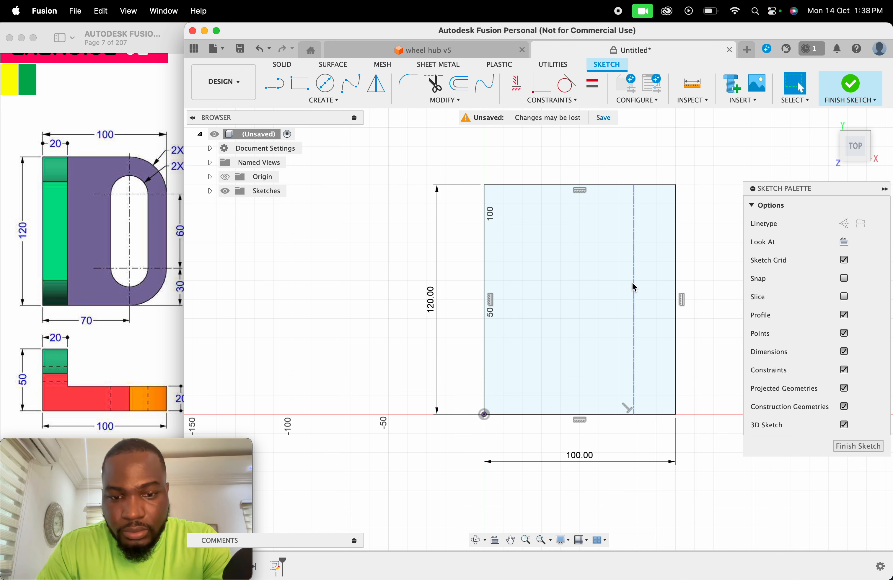
{"action": "left_click", "coordinate": [634, 286]}
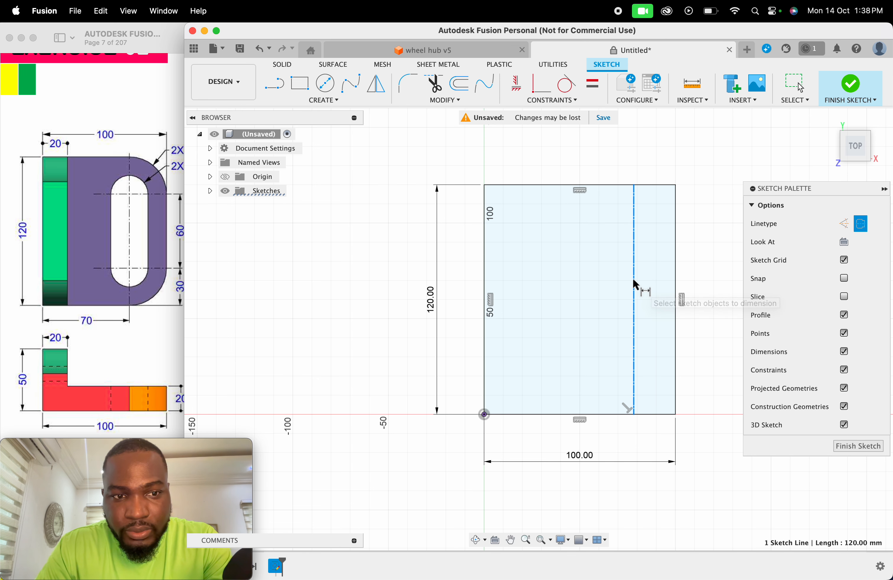
{"action": "left_click", "coordinate": [485, 312]}
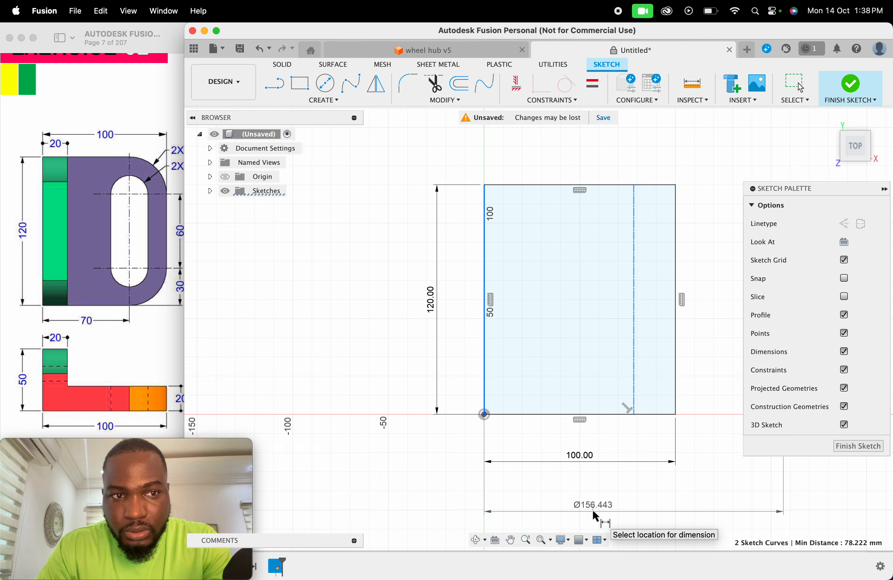
{"action": "key", "text": "Escape"}
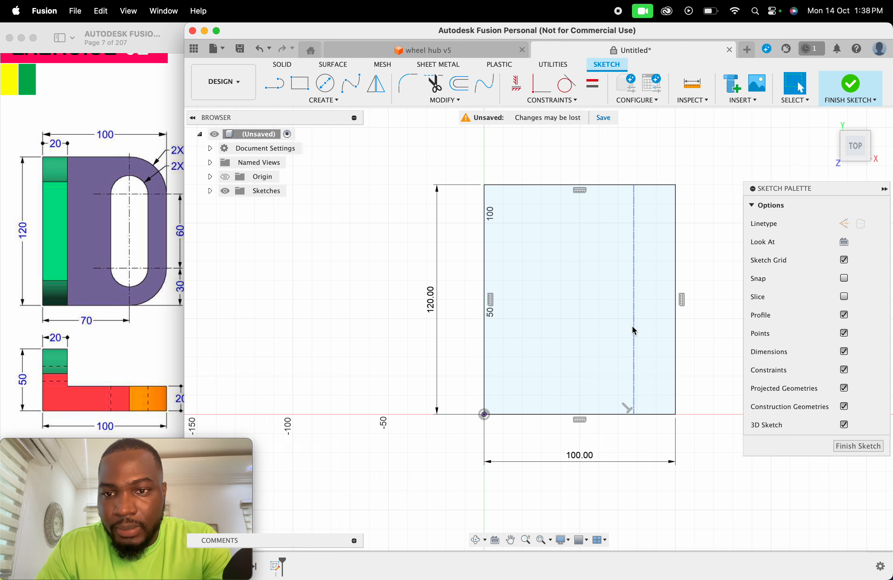
- Change the vertical centerline to a construction line and dimension it 70 mm from the rectangle's left edge
{"action": "left_click", "coordinate": [635, 308]}
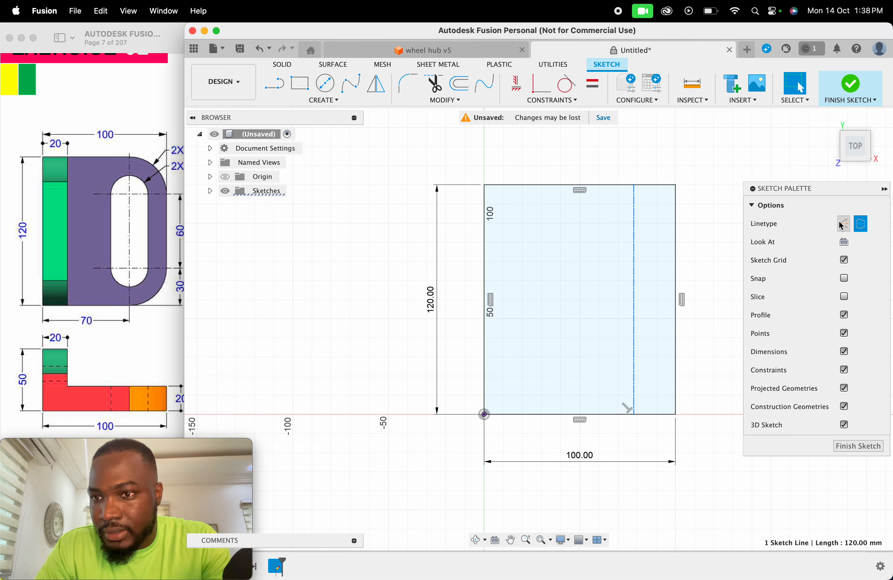
{"action": "key", "text": "Escape"}
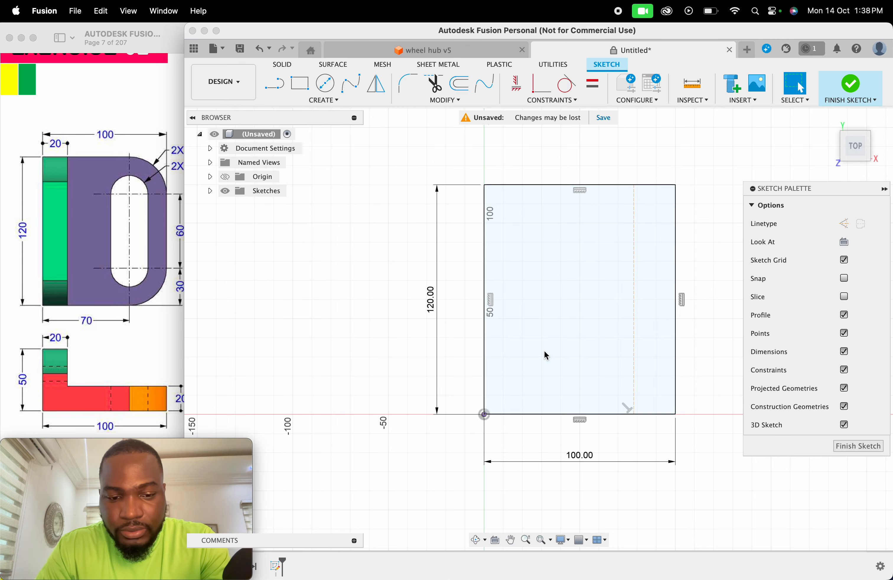
{"action": "left_click", "coordinate": [634, 276]}
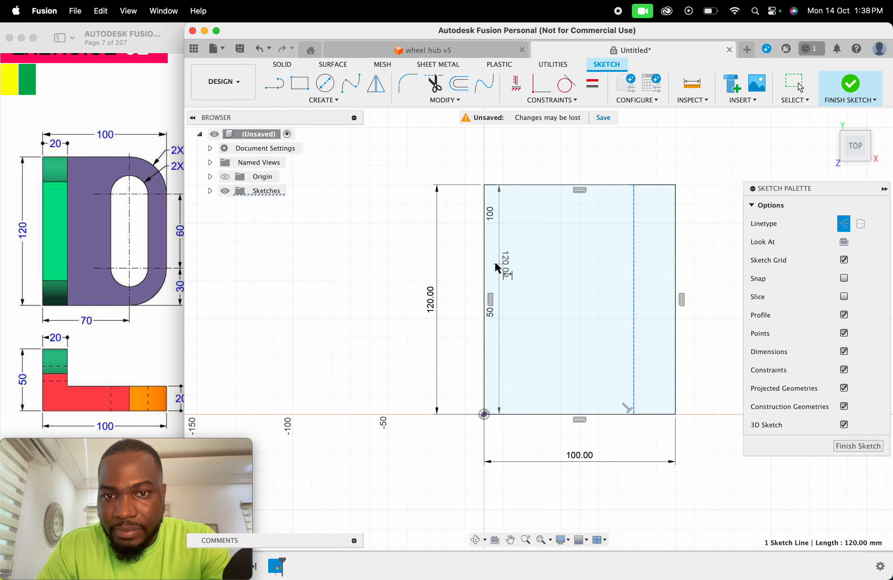
{"action": "left_click", "coordinate": [486, 266]}
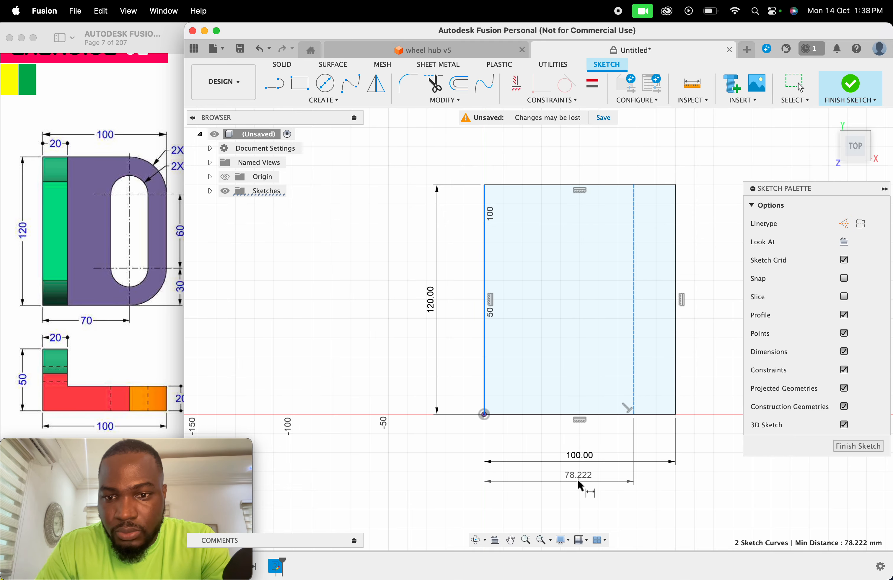
{"action": "left_click", "coordinate": [569, 522]}
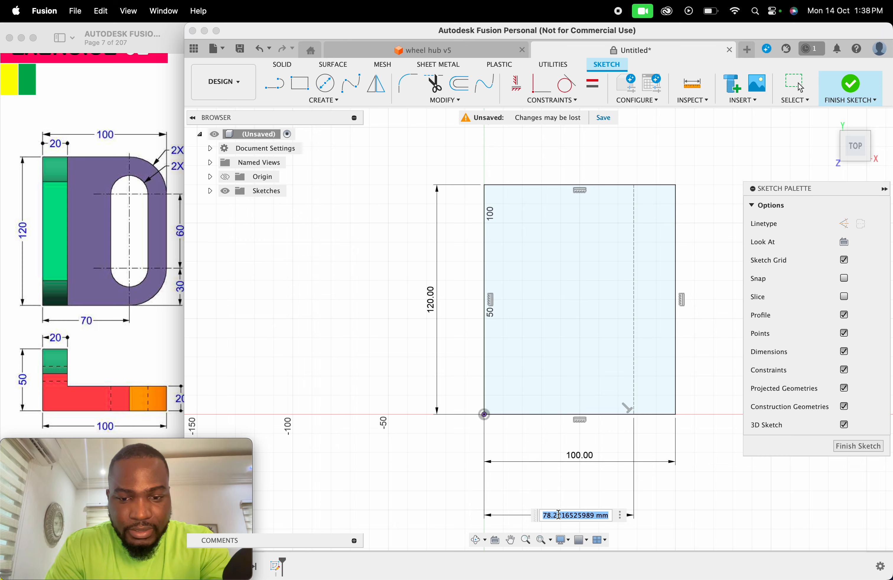
{"action": "type", "text": "70"}
{"action": "key", "text": "Return"}
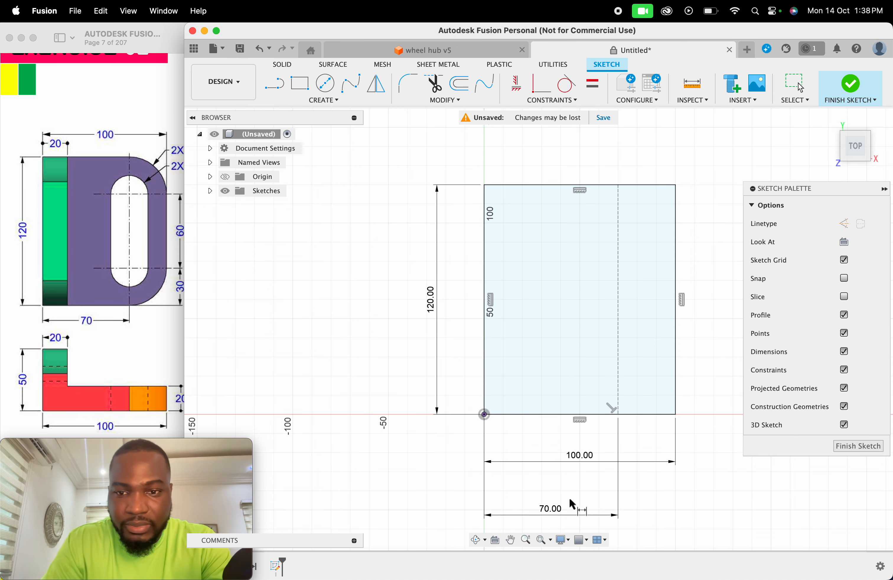
- Rearrange the dimensions: the 100 mm one above the rectangle, the 120 mm and 70 mm ones closer to its edges
{"action": "left_click", "coordinate": [578, 456]}
{"action": "left_click_drag", "start_coordinate": [577, 454], "coordinate": [581, 150]}
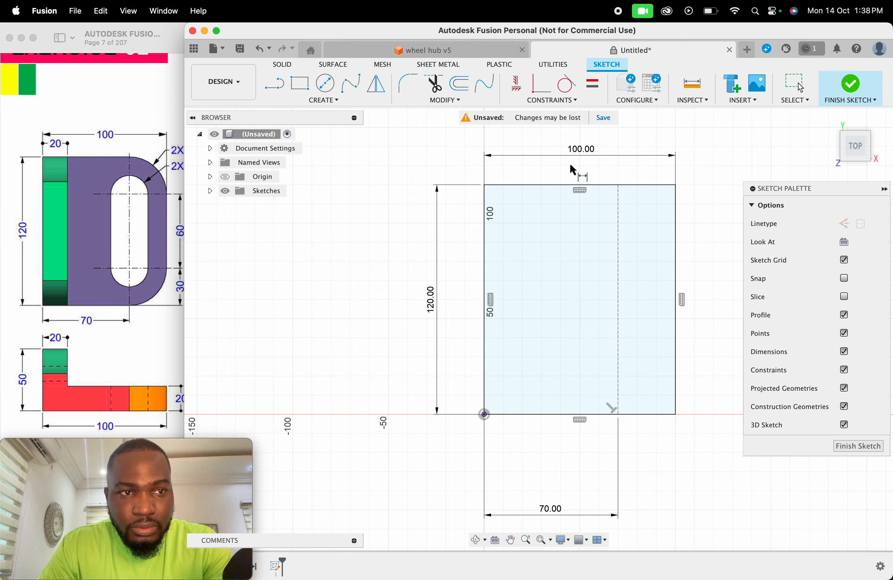
{"action": "left_click_drag", "start_coordinate": [430, 299], "coordinate": [459, 314]}
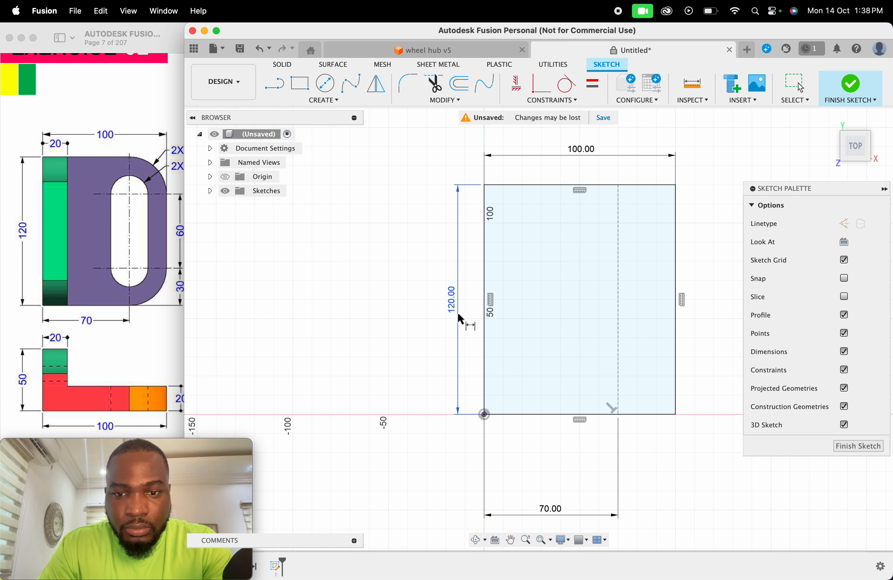
{"action": "left_click_drag", "start_coordinate": [544, 505], "coordinate": [546, 433]}
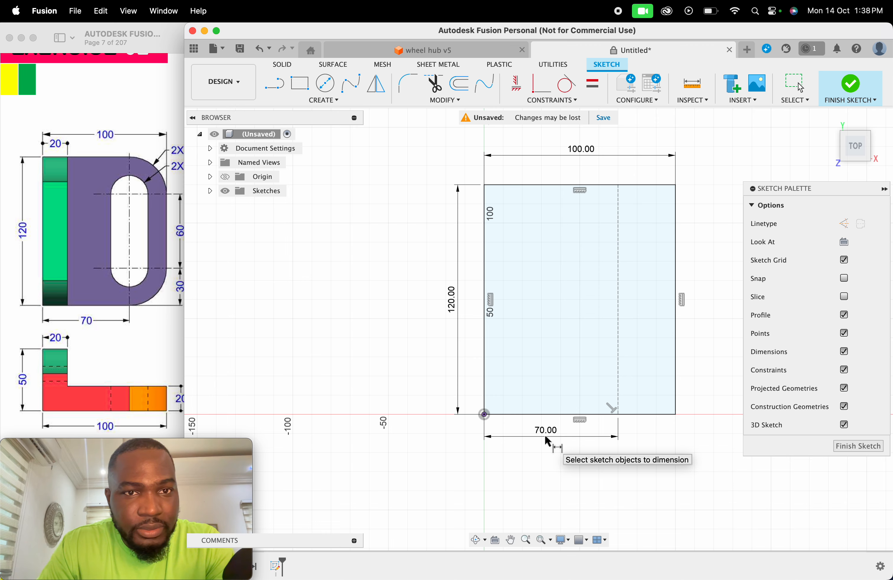
- Draw a center-to-center slot downward along the vertical construction line, 60 mm between centres and about 134 mm wide
{"action": "left_click", "coordinate": [310, 101]}
{"action": "mouse_move", "coordinate": [316, 191]}
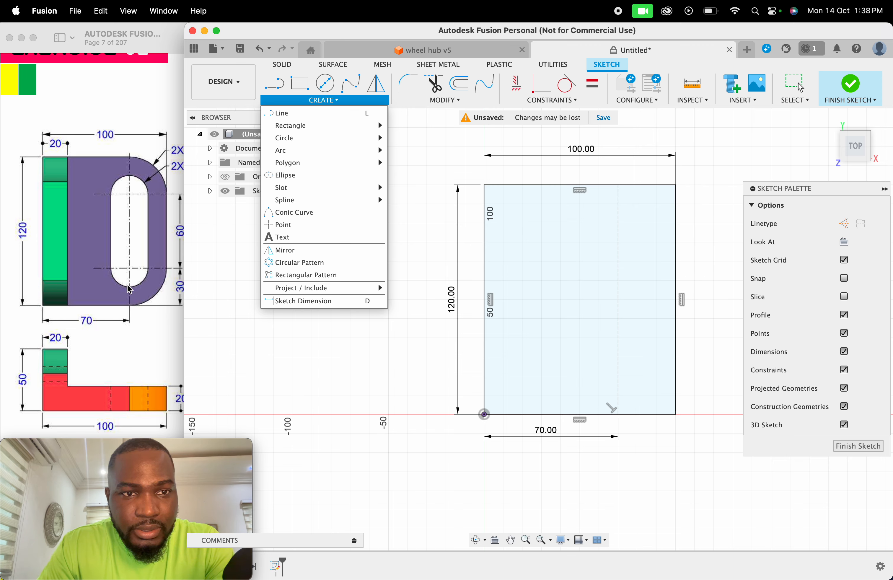
{"action": "scroll", "coordinate": [175, 215], "scroll_direction": "down", "scroll_amount": 1}
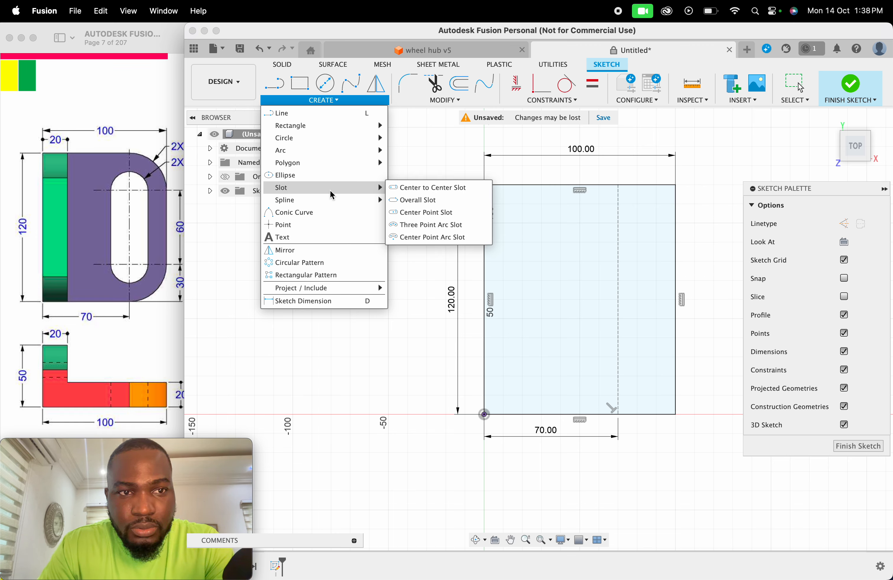
{"action": "left_click", "coordinate": [414, 187]}
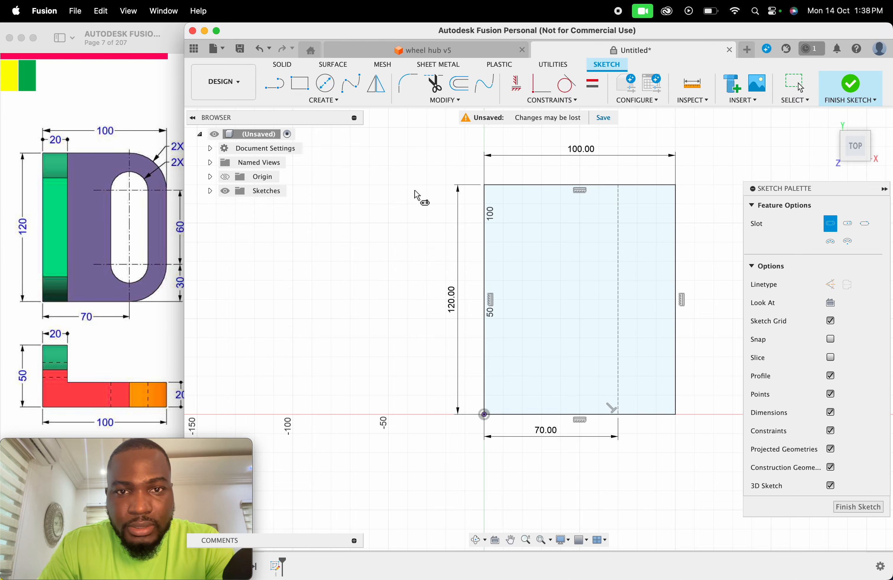
{"action": "left_click", "coordinate": [618, 228]}
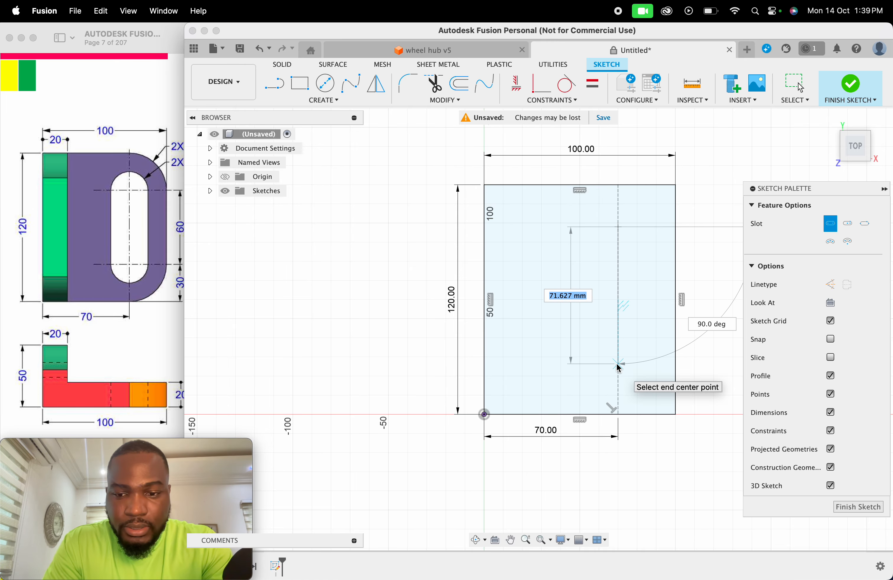
{"action": "type", "text": "60"}
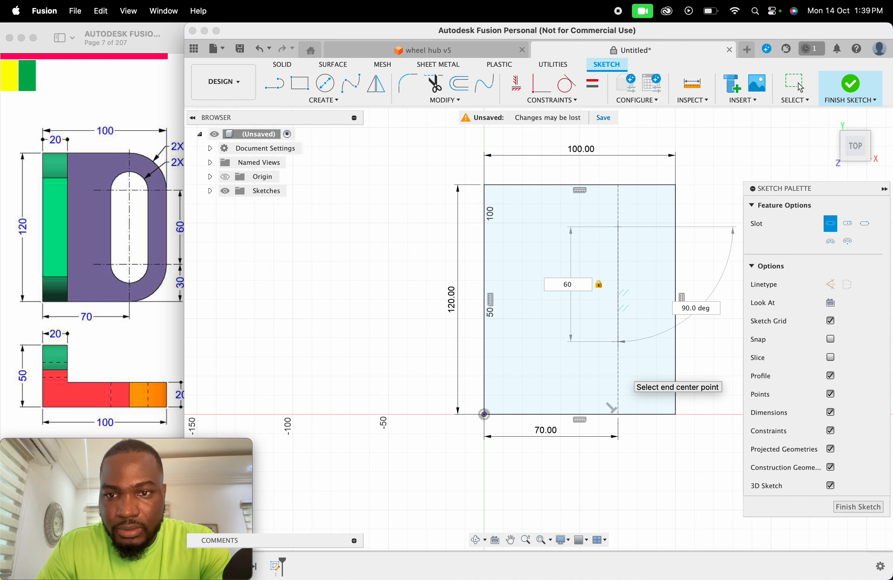
{"action": "key", "text": "Tab"}
{"action": "key", "text": "Return"}
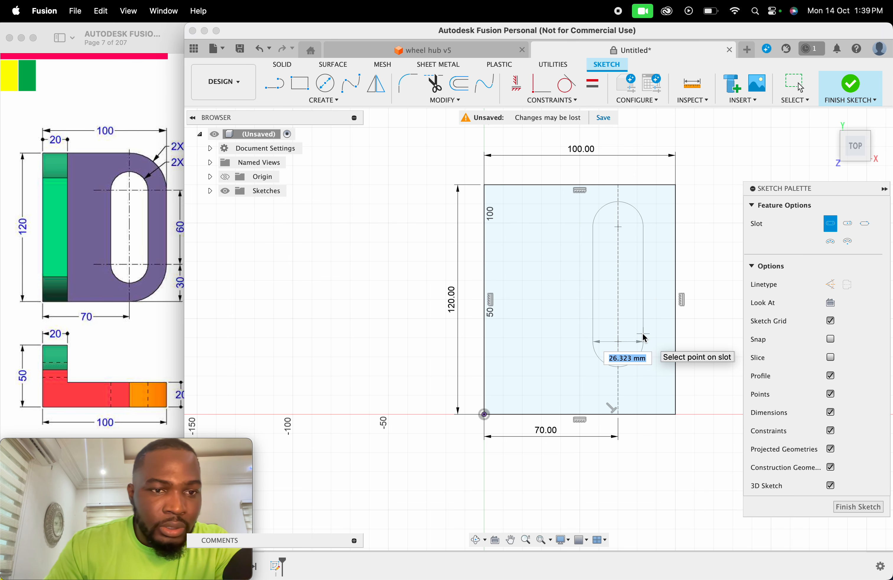
{"action": "left_click", "coordinate": [153, 317]}
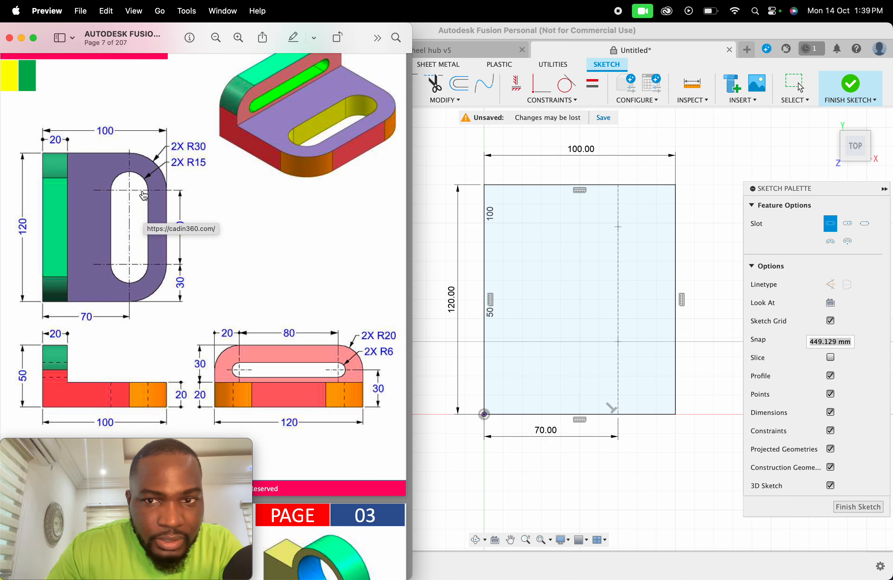
{"action": "left_click", "coordinate": [490, 279]}
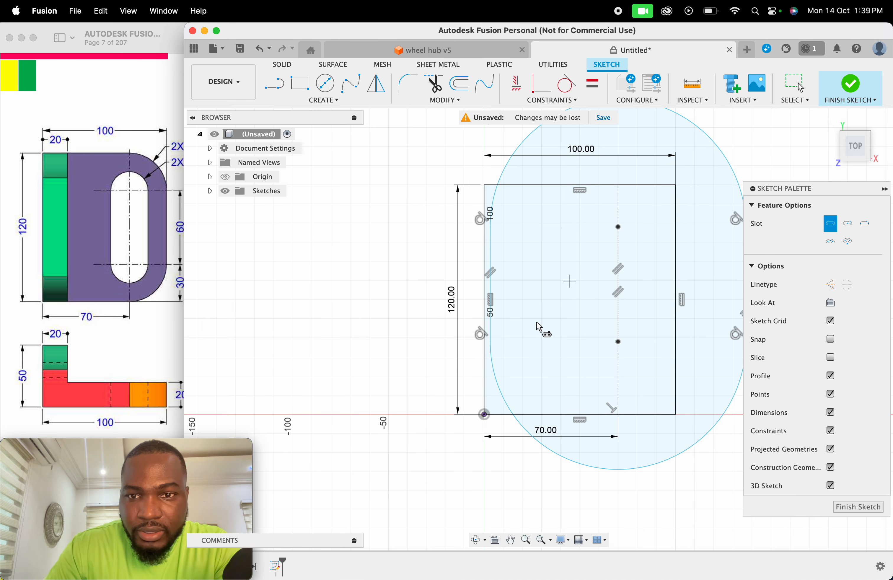
{"action": "key", "text": "Escape"}
- Dimension the slot's width between its two straight sides and set it to 30 mm
{"action": "scroll", "coordinate": [644, 363], "scroll_direction": "right", "scroll_amount": 2}
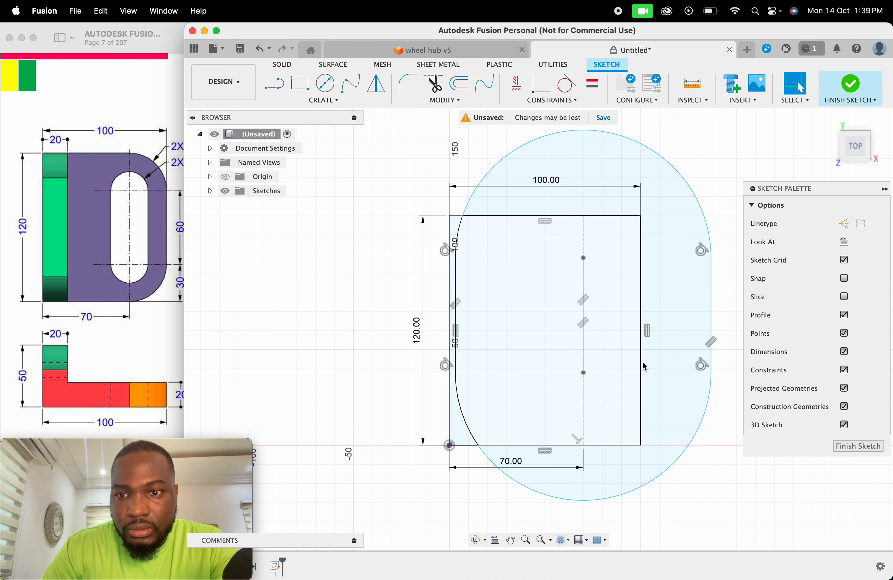
{"action": "scroll", "coordinate": [642, 362], "scroll_direction": "down", "scroll_amount": 1}
{"action": "key", "text": "d"}
{"action": "left_click", "coordinate": [695, 312]}
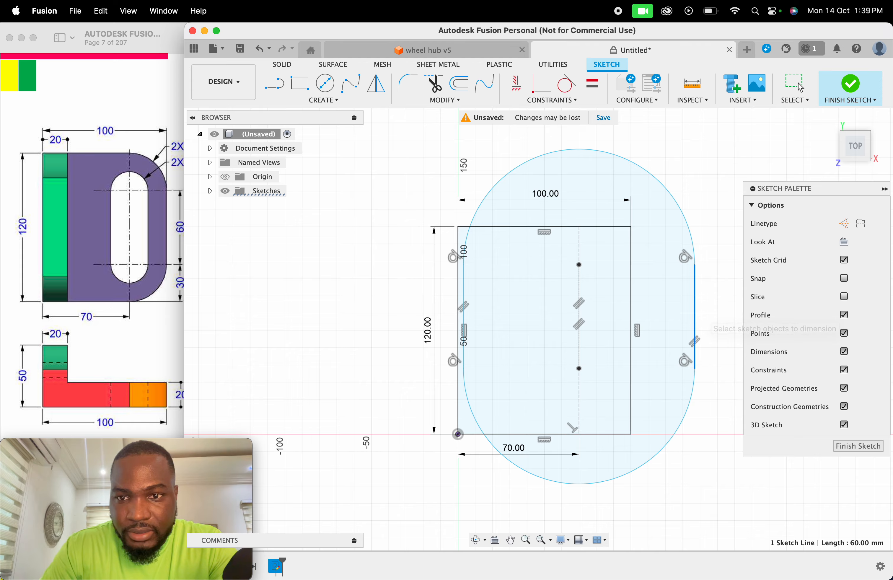
{"action": "left_click", "coordinate": [464, 297]}
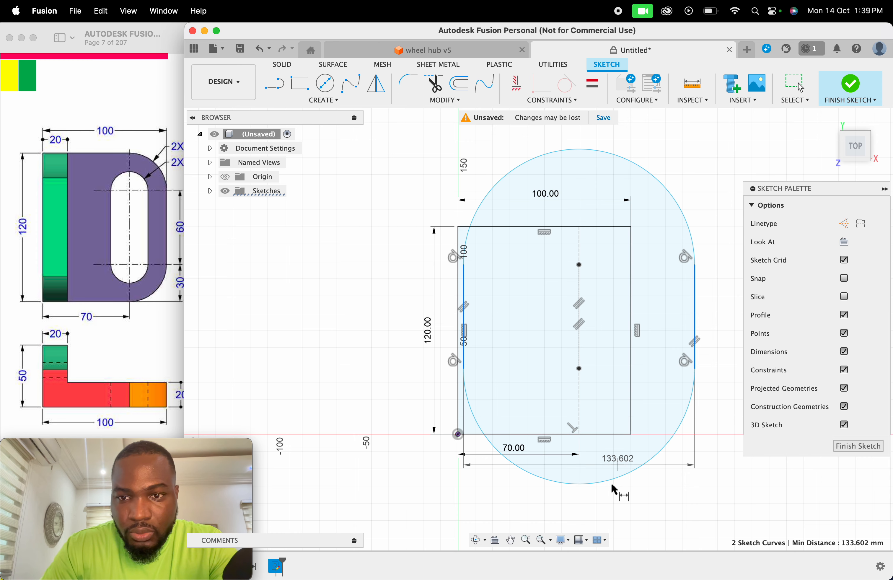
{"action": "left_click", "coordinate": [590, 526]}
{"action": "type", "text": "30"}
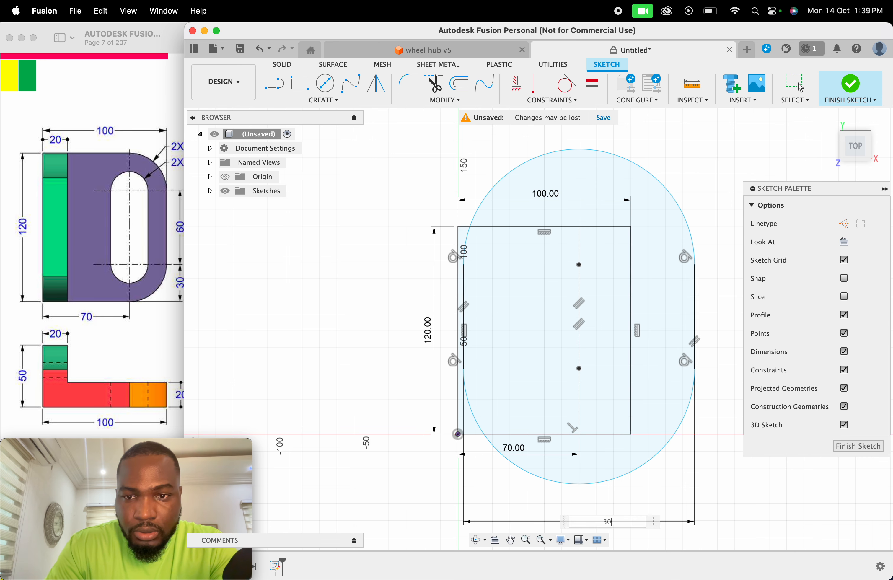
{"action": "key", "text": "Return"}
{"action": "key", "text": "Escape"}
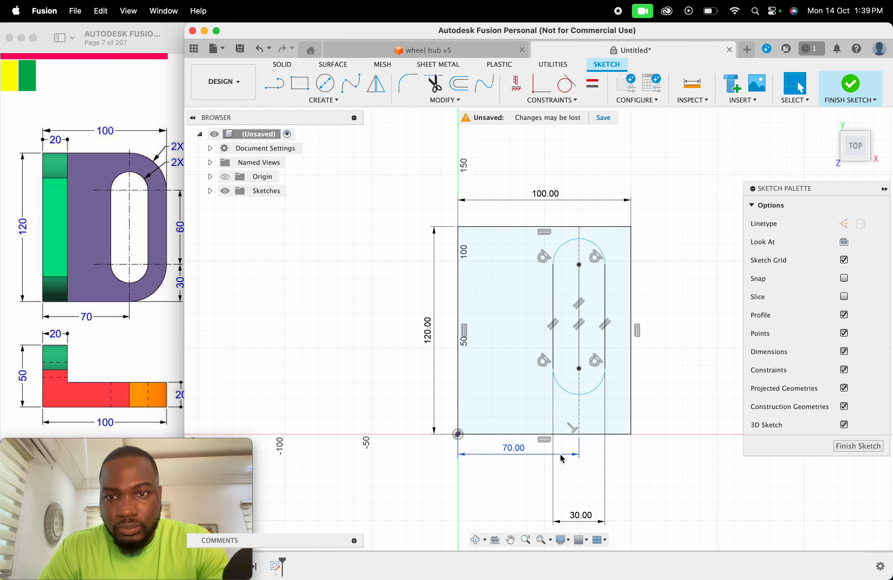
- Delete the slot's width dimension and add a 15 mm radius dimension to its upper arc instead
{"action": "left_click", "coordinate": [577, 516]}
{"action": "key", "text": "Delete"}
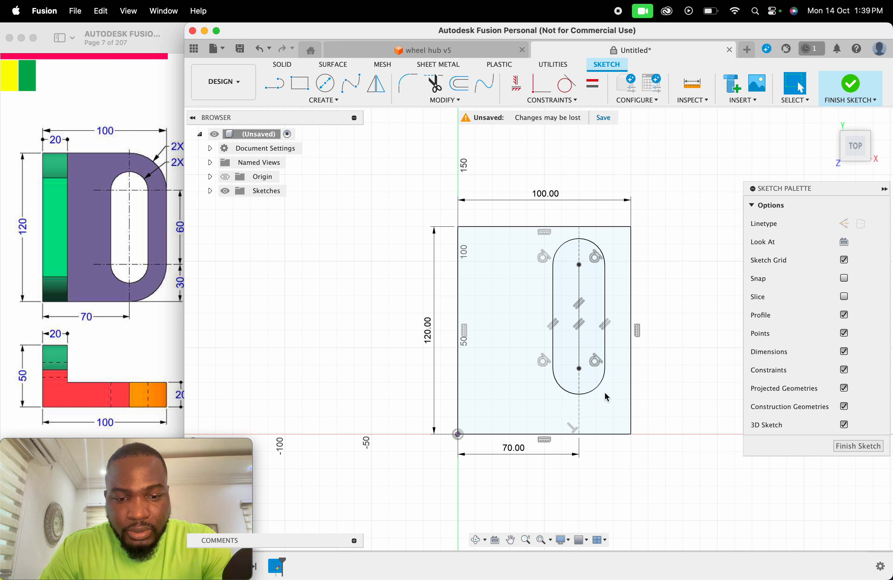
{"action": "key", "text": "d"}
{"action": "left_click", "coordinate": [604, 259]}
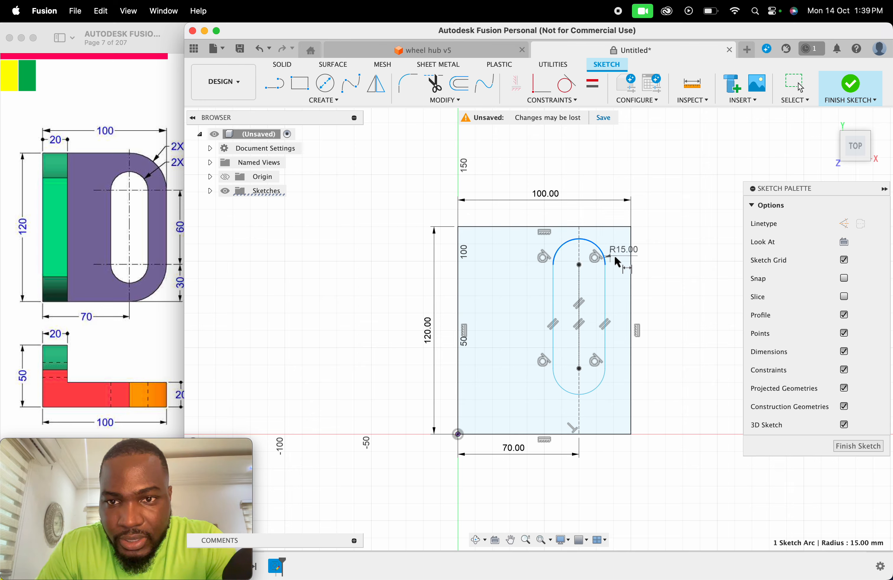
{"action": "left_click", "coordinate": [652, 239]}
{"action": "key", "text": "Return"}
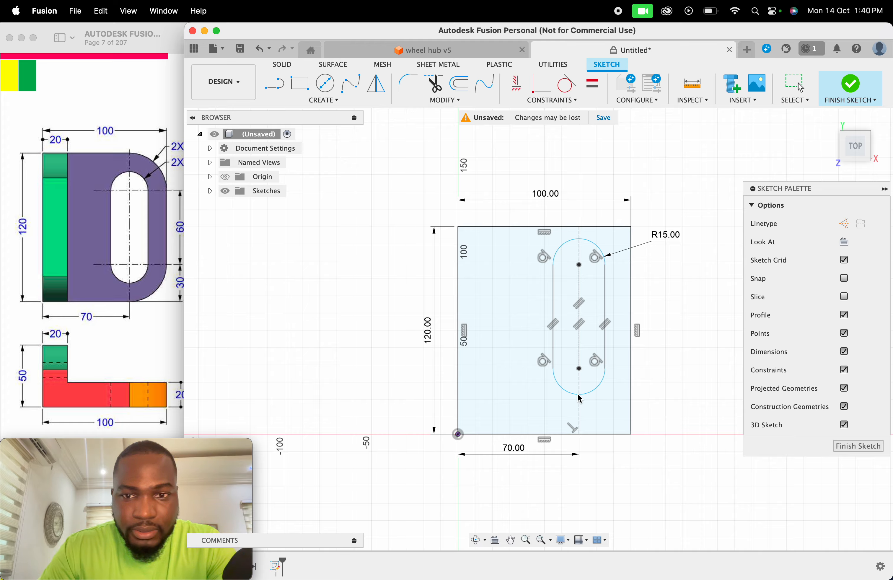
- Dimension the slot's lower arc centre 30 mm above the plate's lower edge
{"action": "key", "text": "d"}
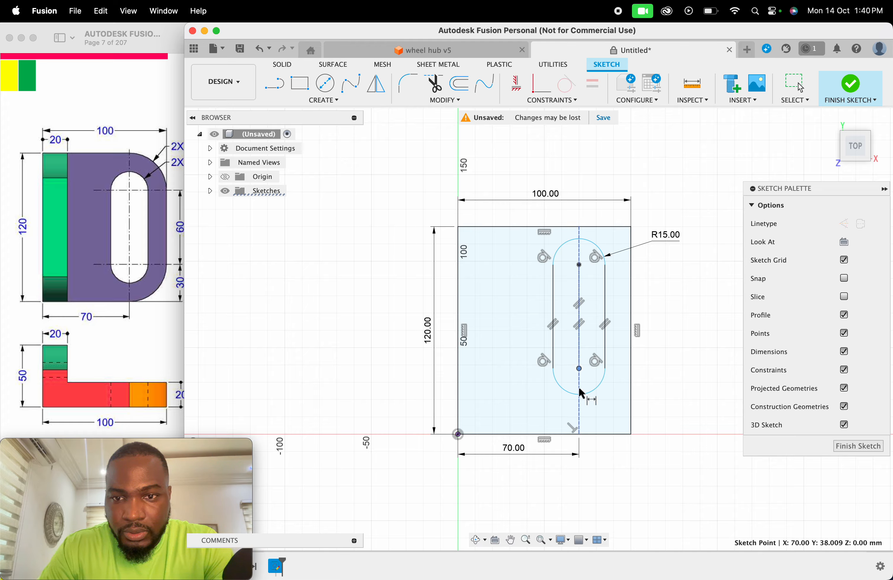
{"action": "left_click", "coordinate": [579, 434]}
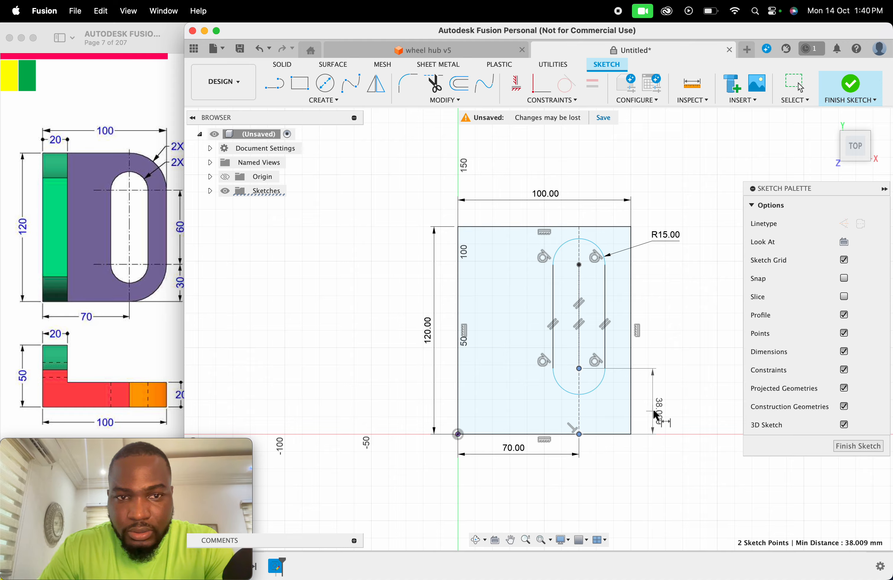
{"action": "left_click", "coordinate": [657, 414]}
{"action": "type", "text": "30"}
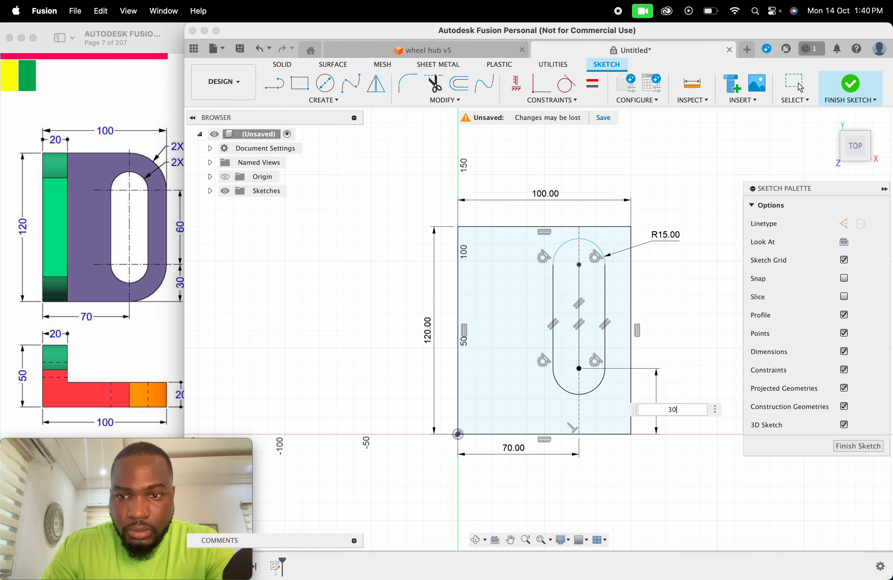
{"action": "key", "text": "Return"}
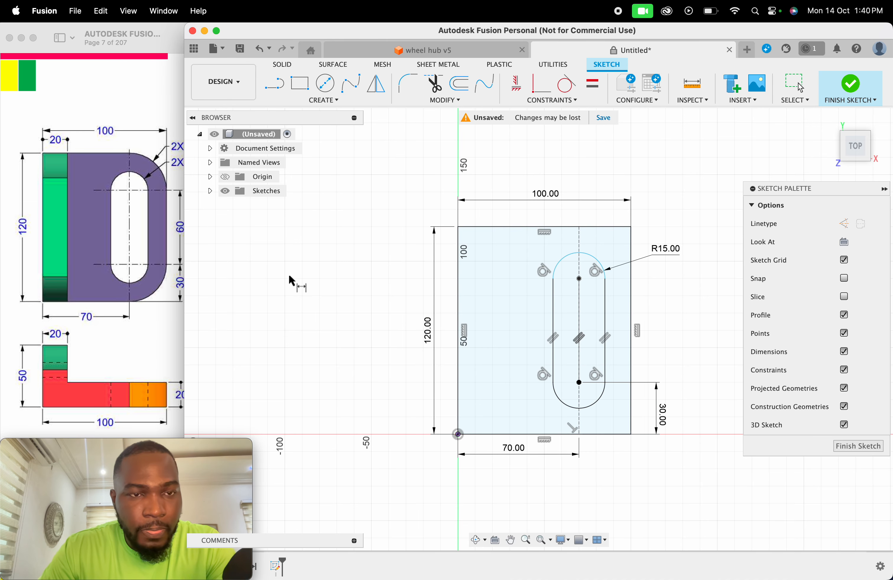
{"action": "key", "text": "Escape"}
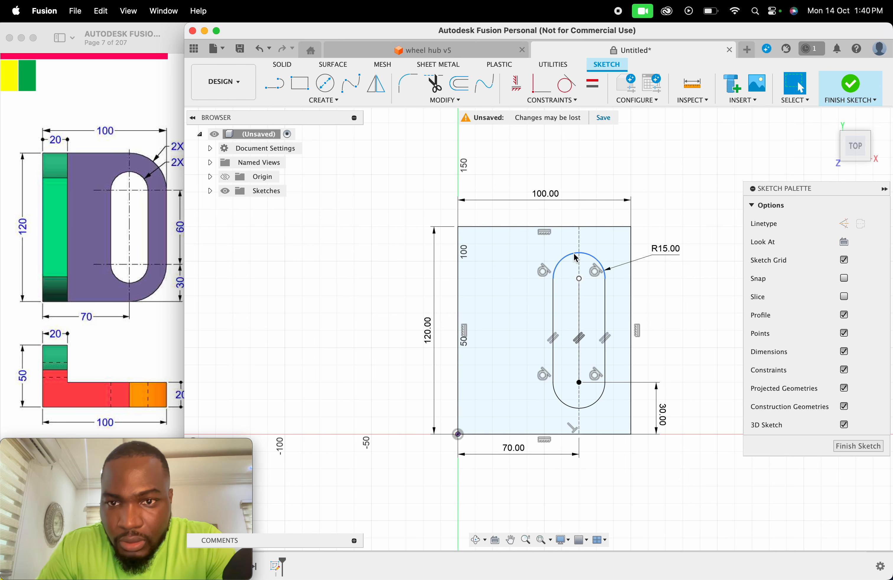
- Shift the slot's upper arc slightly to test whether it can still move
{"action": "mouse_move", "coordinate": [574, 253]}
{"action": "left_mouse_down"}
{"action": "mouse_move", "coordinate": [567, 237]}
{"action": "mouse_move", "coordinate": [576, 236]}
{"action": "mouse_move", "coordinate": [569, 263]}
{"action": "mouse_move", "coordinate": [571, 240]}
{"action": "mouse_move", "coordinate": [571, 257]}
{"action": "left_mouse_up"}
{"action": "key", "text": "super+z"}
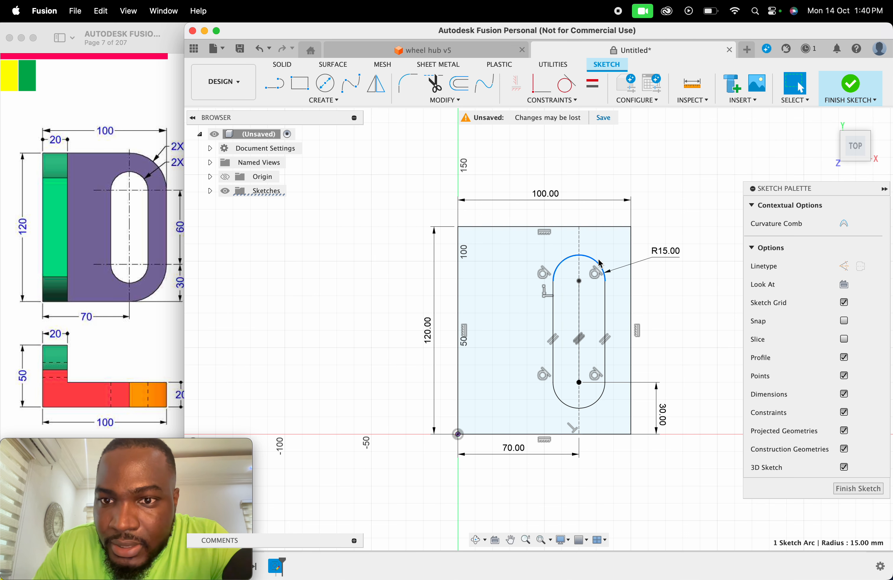
{"action": "key", "text": "Escape"}
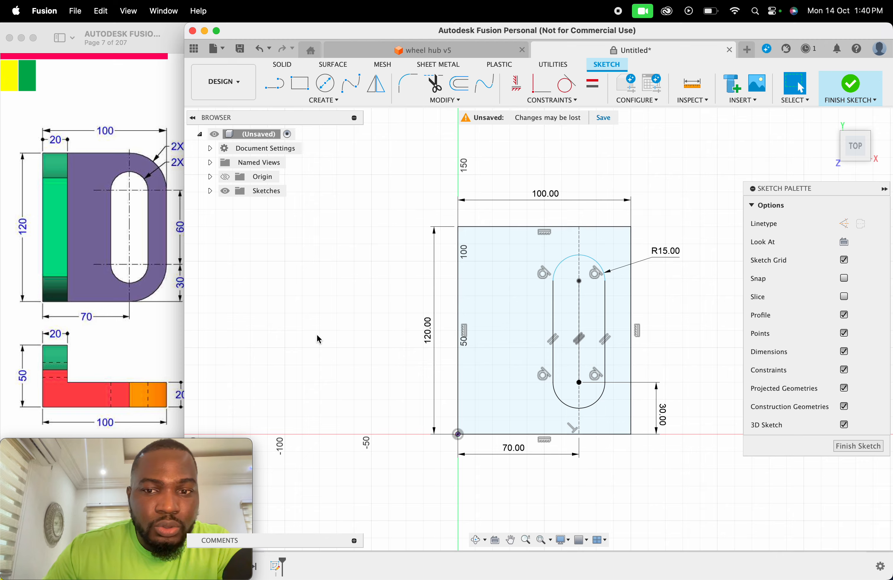
- Dimension the distance between the slot's two arc centres as 60 mm, in line above the 30 mm dimension
{"action": "left_click", "coordinate": [150, 277]}
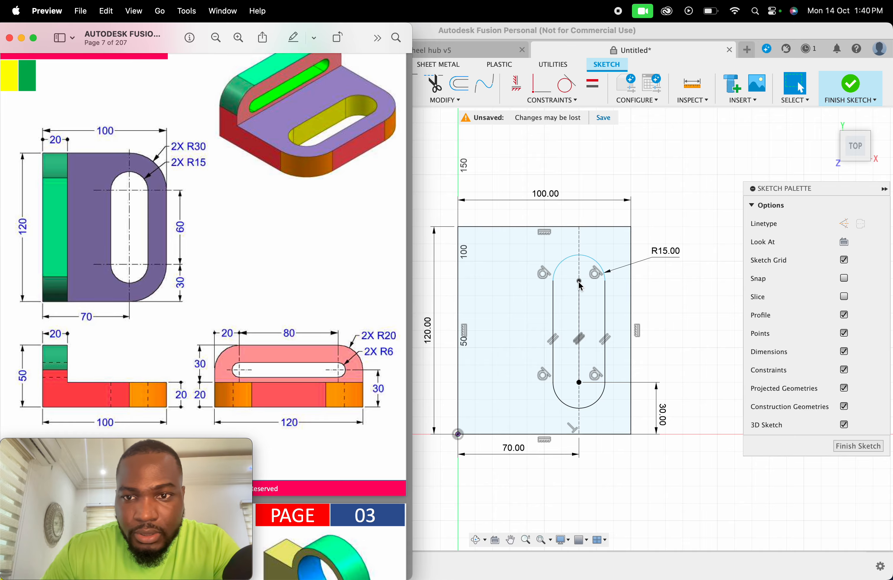
{"action": "left_click", "coordinate": [641, 305]}
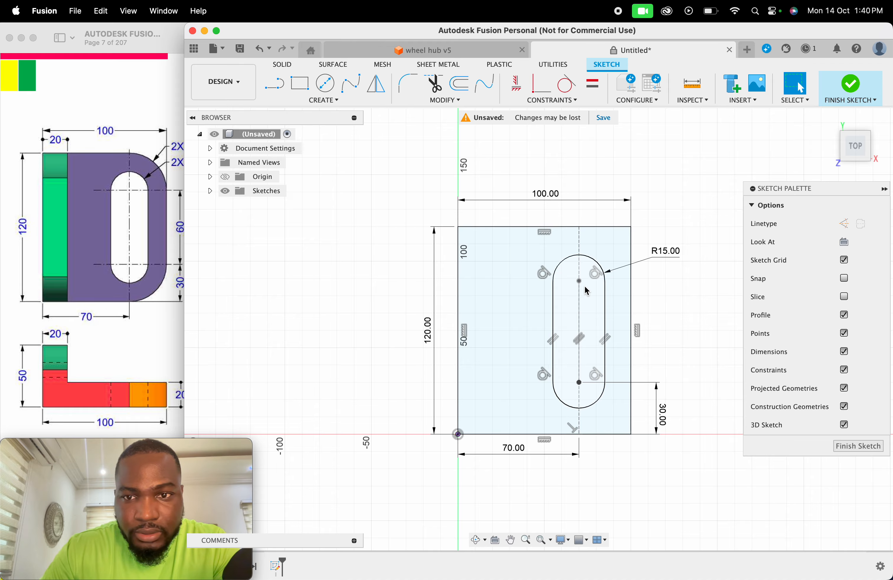
{"action": "key", "text": "d"}
{"action": "left_click", "coordinate": [578, 280]}
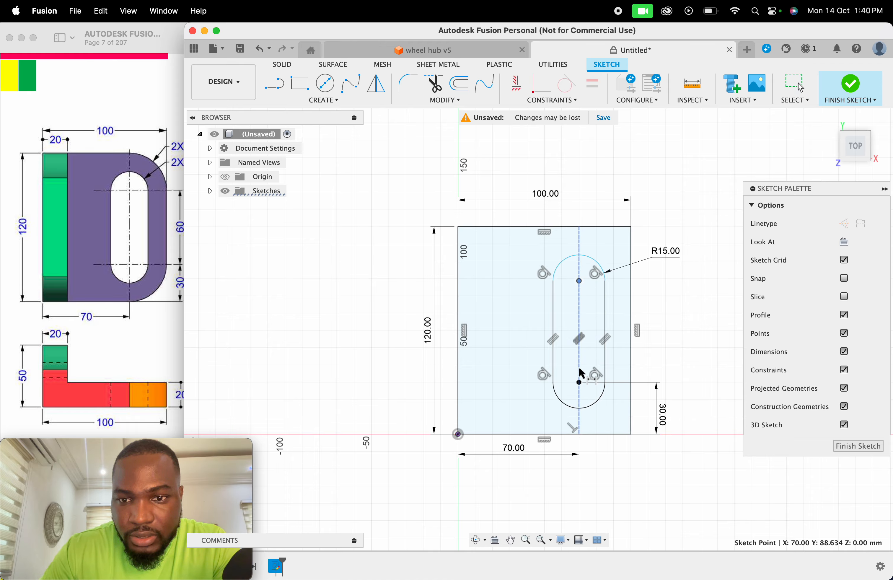
{"action": "left_click", "coordinate": [579, 382]}
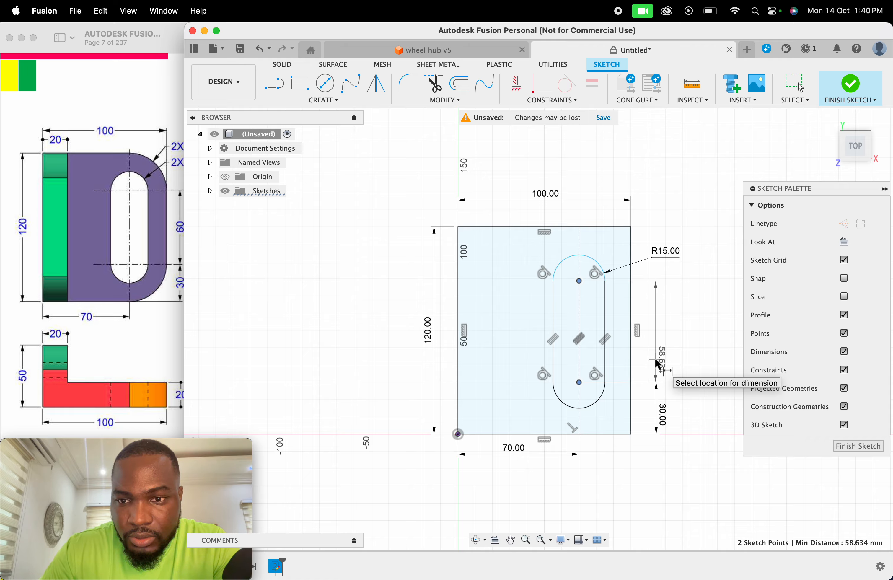
{"action": "left_click", "coordinate": [656, 358]}
{"action": "type", "text": "60"}
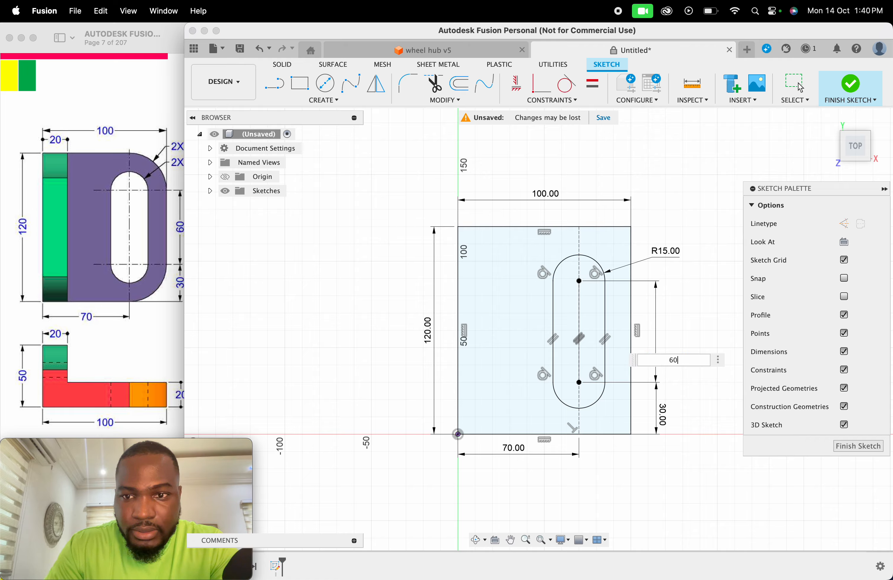
{"action": "key", "text": "Return"}
{"action": "left_click_drag", "start_coordinate": [664, 362], "coordinate": [656, 328]}
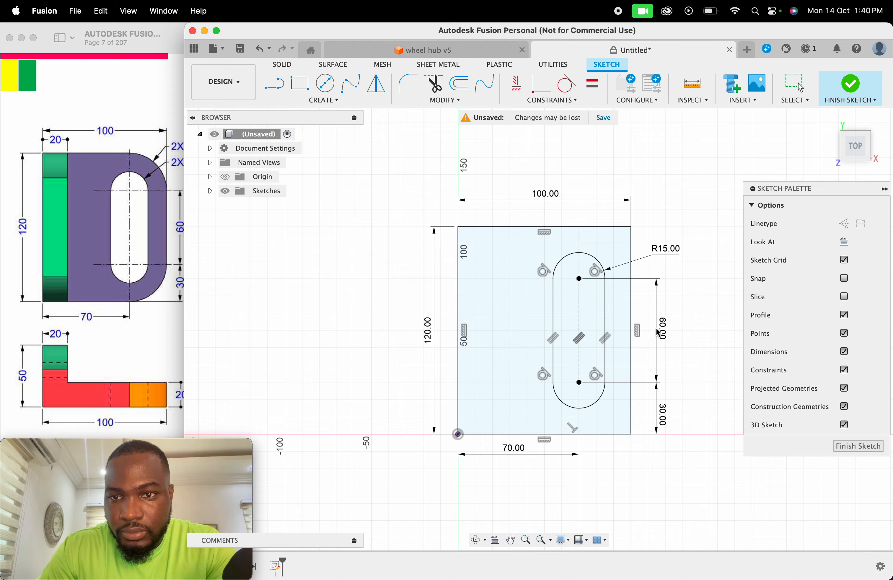
- Fillet the plate's two corners on the slot side with a 30 mm radius and finish the base sketch
{"action": "left_click", "coordinate": [157, 259]}
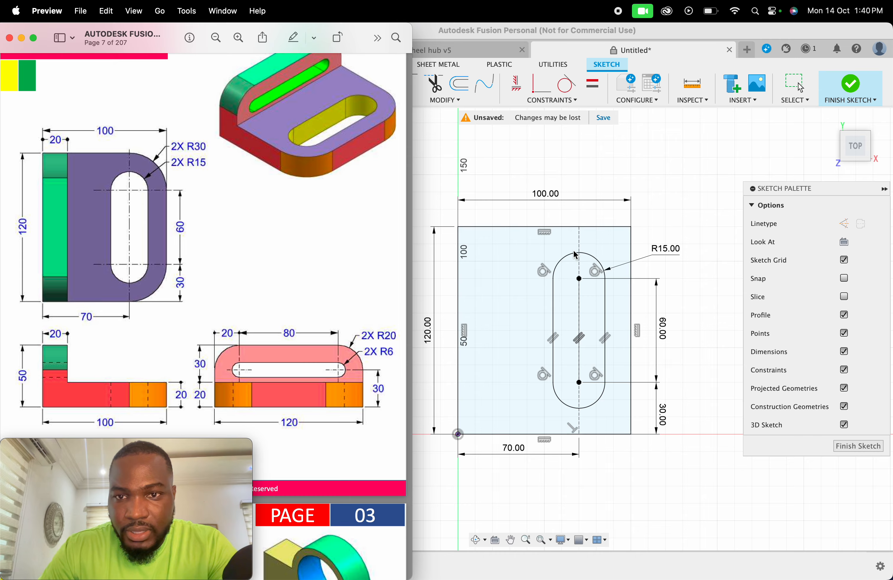
{"action": "left_click", "coordinate": [623, 173]}
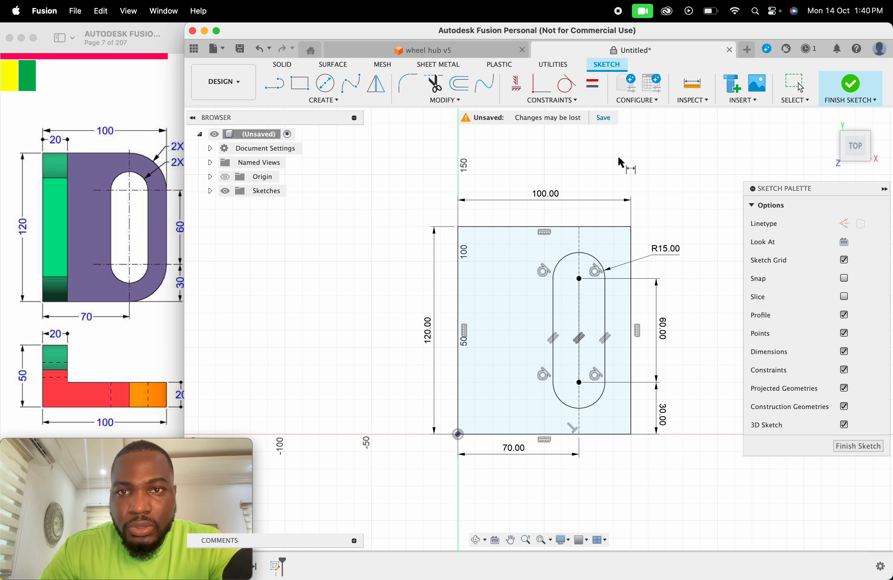
{"action": "left_click", "coordinate": [407, 84]}
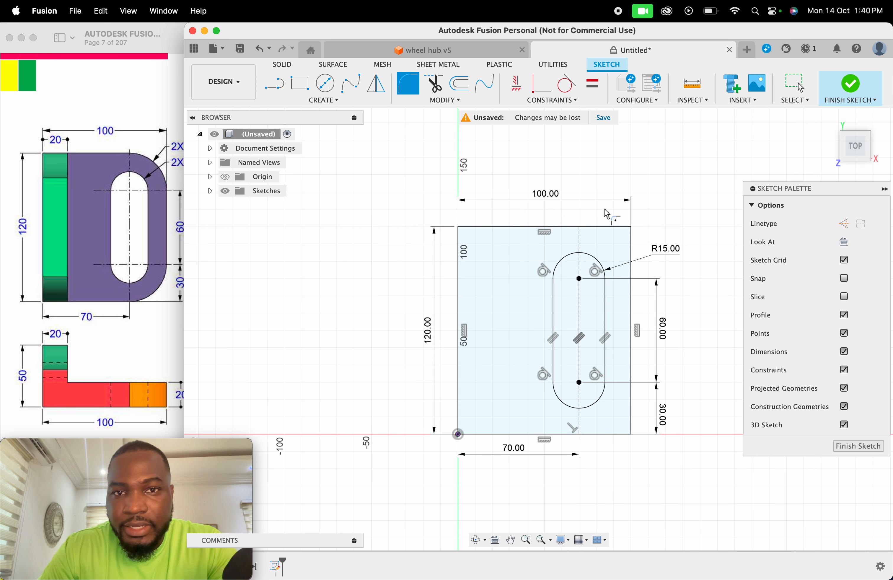
{"action": "left_click", "coordinate": [631, 227]}
{"action": "left_click", "coordinate": [631, 435]}
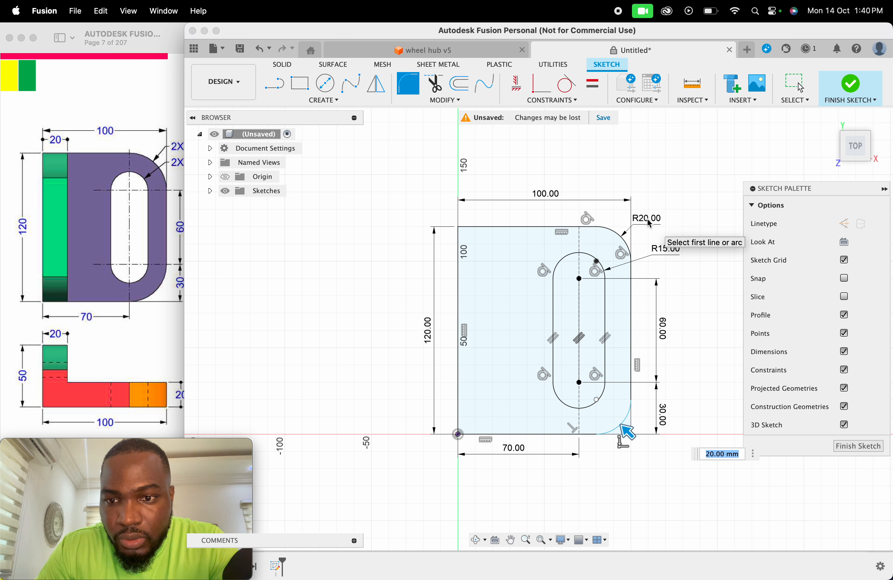
{"action": "key", "text": "ctrl+Up"}
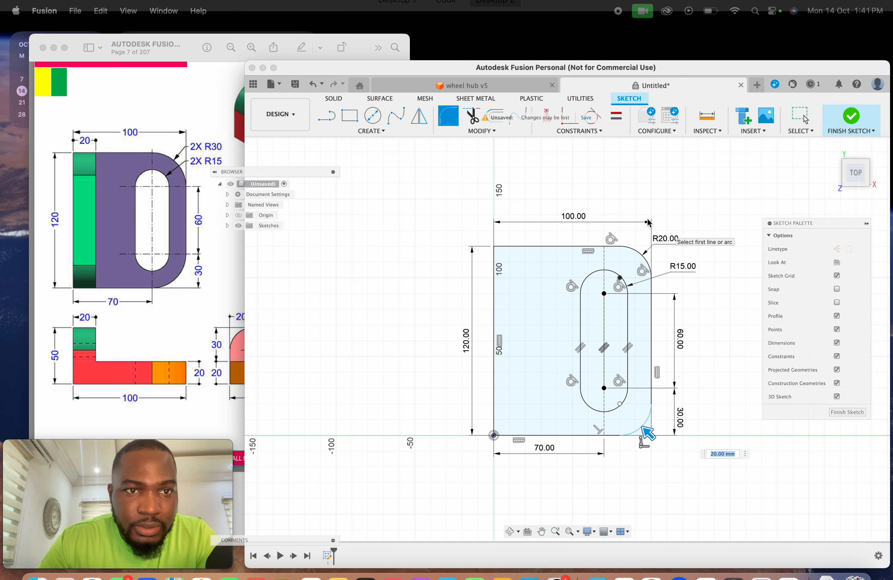
{"action": "key", "text": "ctrl+Up"}
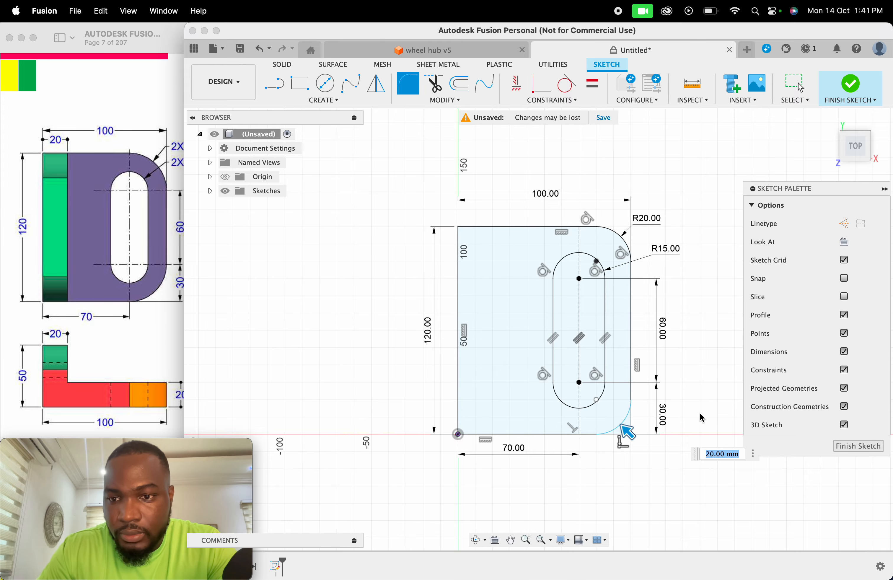
{"action": "type", "text": "30"}
{"action": "key", "text": "Return"}
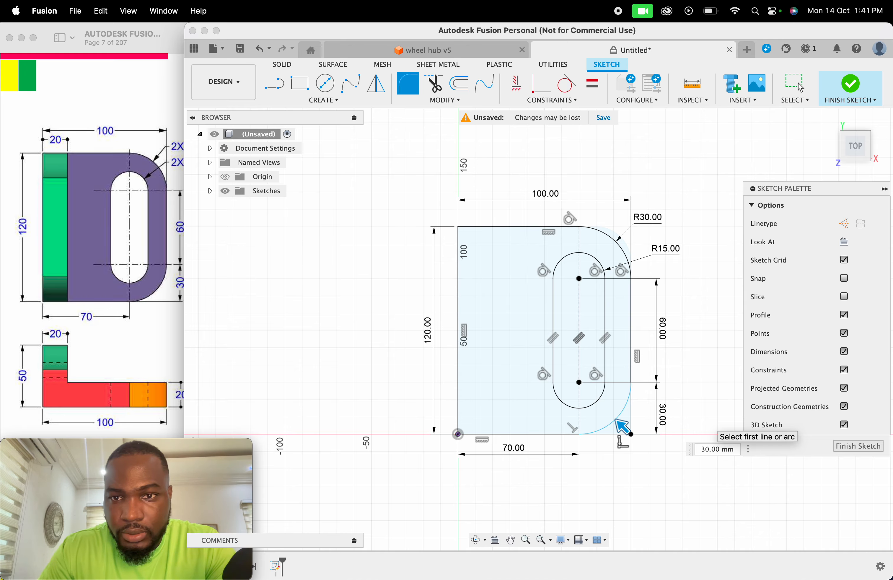
{"action": "key", "text": "Escape"}
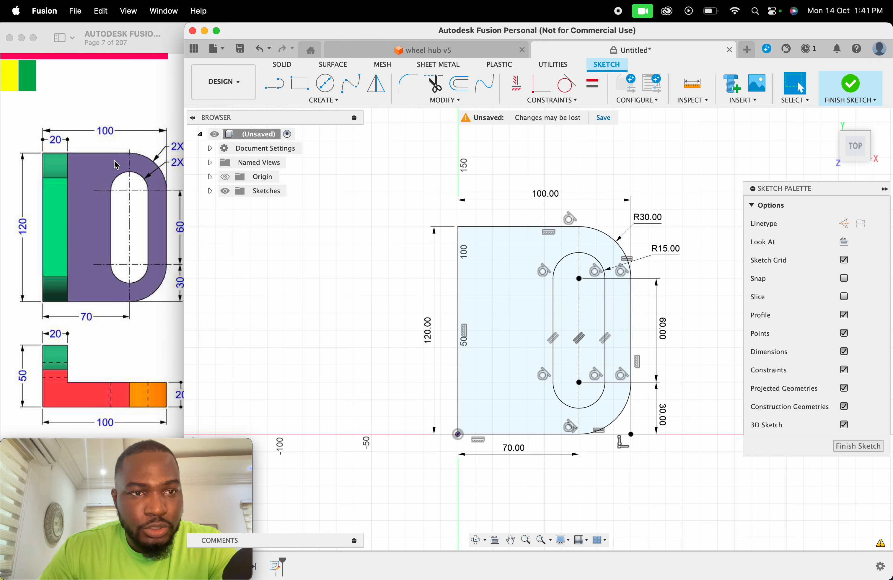
{"action": "left_click", "coordinate": [862, 446]}
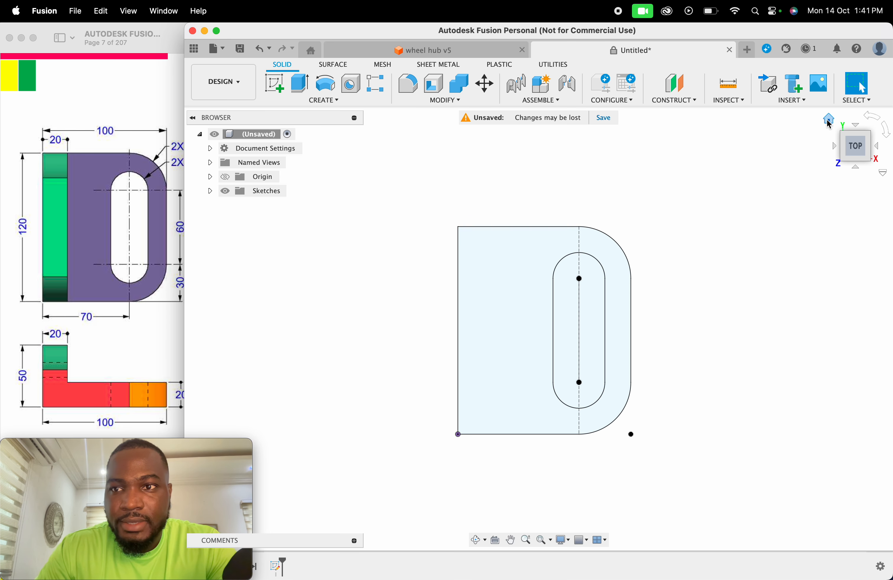
{"action": "left_click", "coordinate": [830, 120]}
- Examine the Exercise-02 drawing's views and dimensions for the upright flange with its narrow slot
{"action": "left_click", "coordinate": [84, 285]}
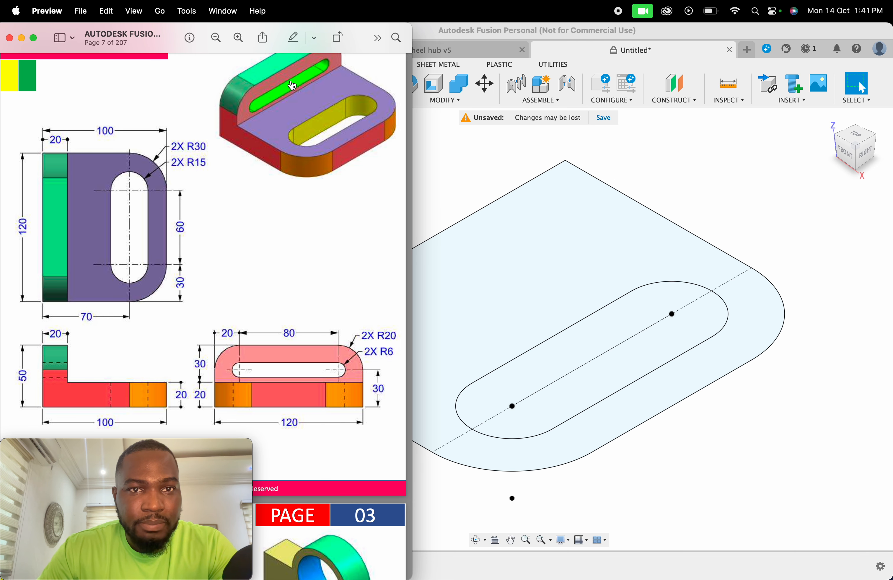
{"action": "scroll", "coordinate": [227, 278], "scroll_direction": "down", "scroll_amount": 2}
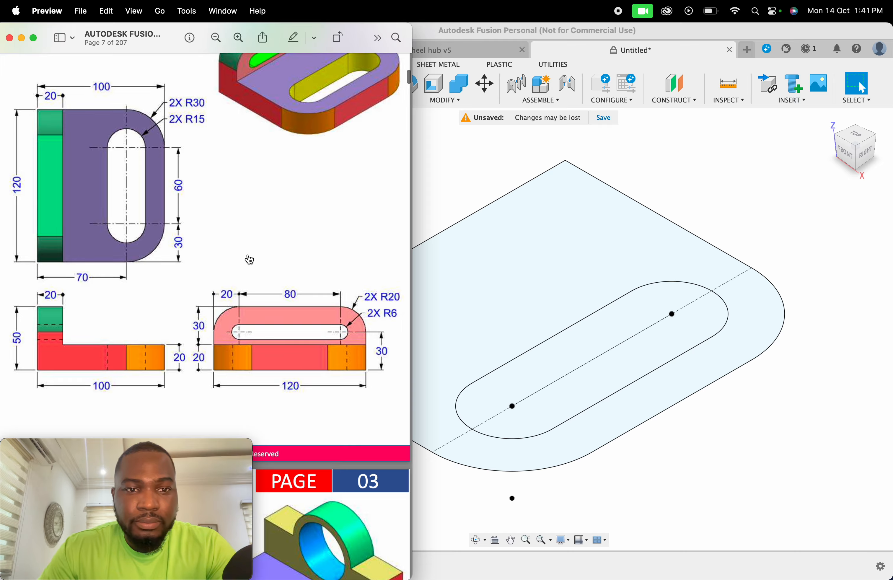
{"action": "scroll", "coordinate": [248, 259], "scroll_direction": "up", "scroll_amount": 5, "text": "ctrl"}
{"action": "scroll", "coordinate": [245, 256], "scroll_direction": "down", "scroll_amount": 2, "text": "ctrl"}
{"action": "scroll", "coordinate": [232, 250], "scroll_direction": "right", "scroll_amount": 3}
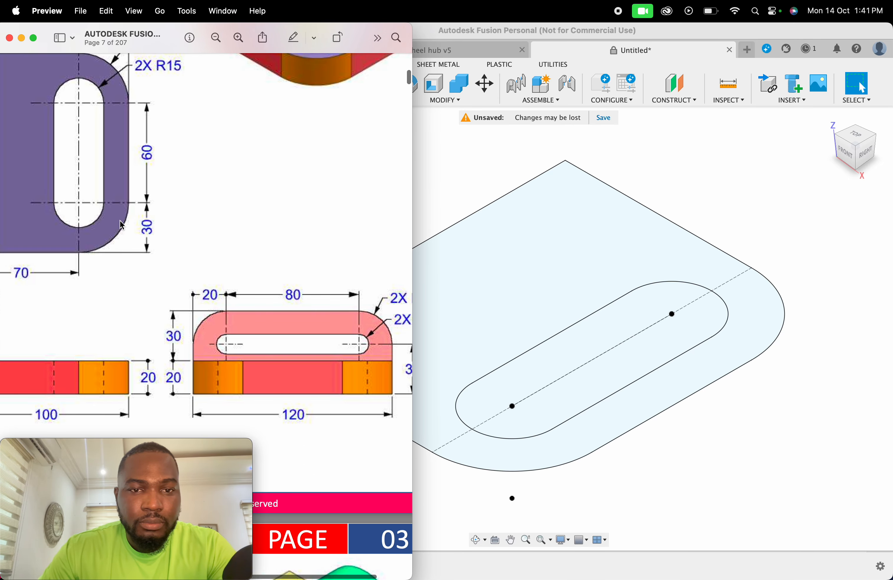
{"action": "scroll", "coordinate": [172, 203], "scroll_direction": "left", "scroll_amount": 2}
{"action": "scroll", "coordinate": [173, 203], "scroll_direction": "down", "scroll_amount": 5, "text": "ctrl"}
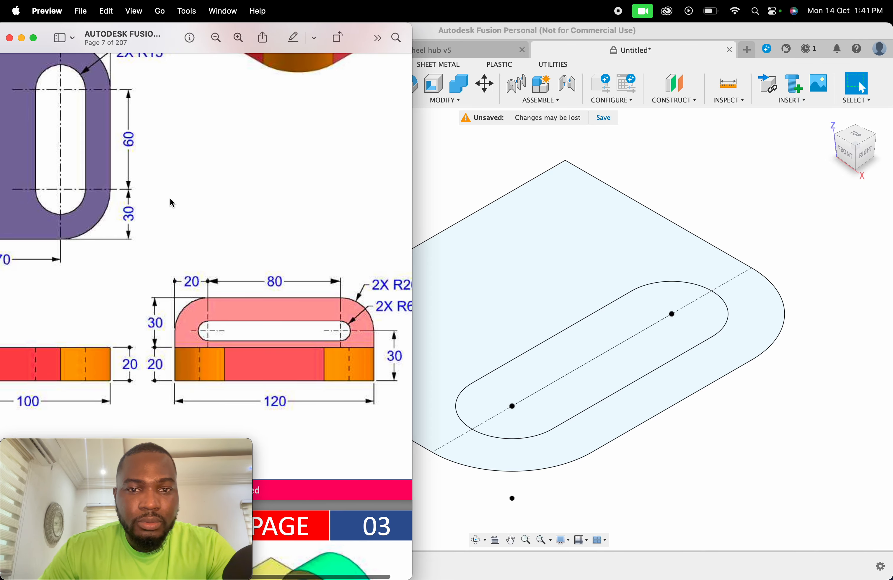
{"action": "scroll", "coordinate": [172, 202], "scroll_direction": "down", "scroll_amount": 3, "text": "ctrl"}
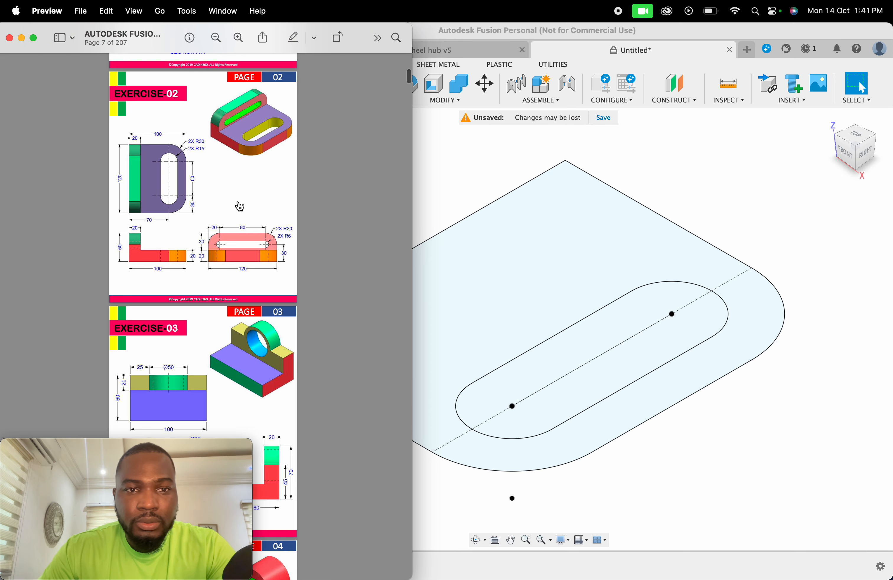
- Rearrange and enlarge the reference drawing so the 120 mm wide flange view stays readable beside the model
{"action": "left_click", "coordinate": [622, 269]}
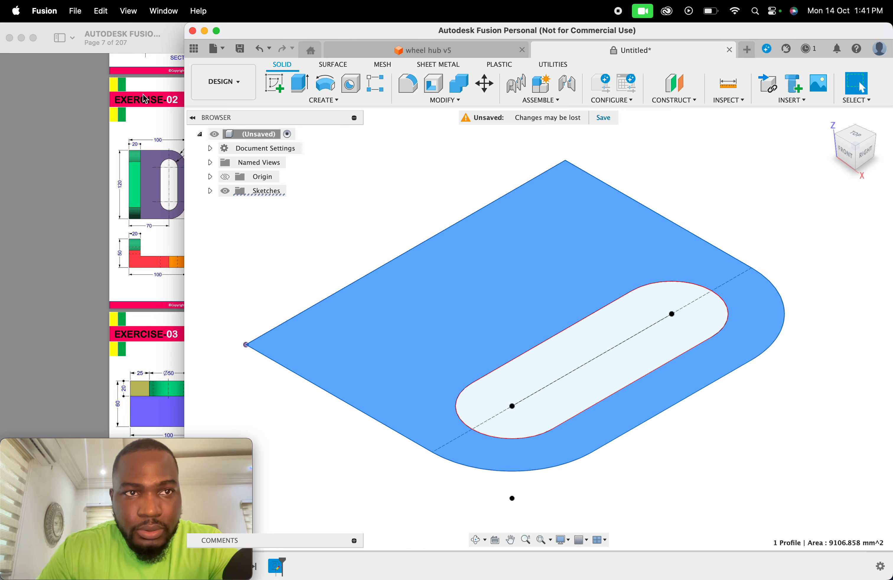
{"action": "left_click", "coordinate": [176, 29]}
{"action": "scroll", "coordinate": [368, 99], "scroll_direction": "up", "scroll_amount": 5, "text": "ctrl"}
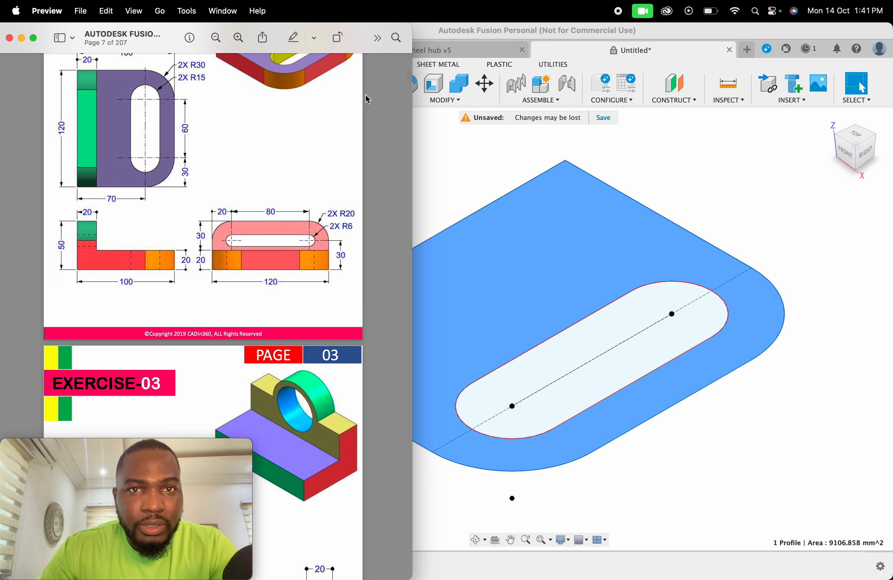
{"action": "left_click_drag", "start_coordinate": [367, 34], "coordinate": [218, 40]}
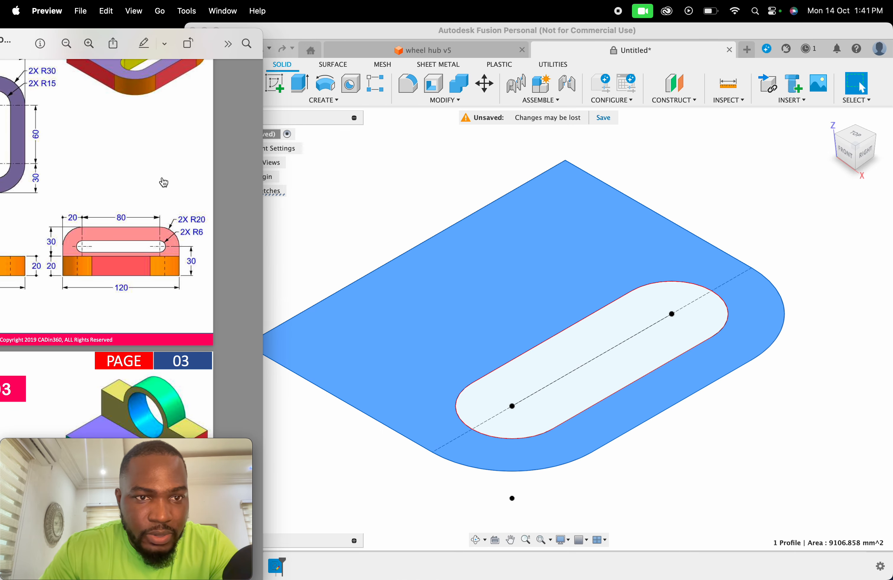
{"action": "scroll", "coordinate": [164, 183], "scroll_direction": "up", "scroll_amount": 3, "text": "ctrl"}
{"action": "left_click", "coordinate": [490, 263]}
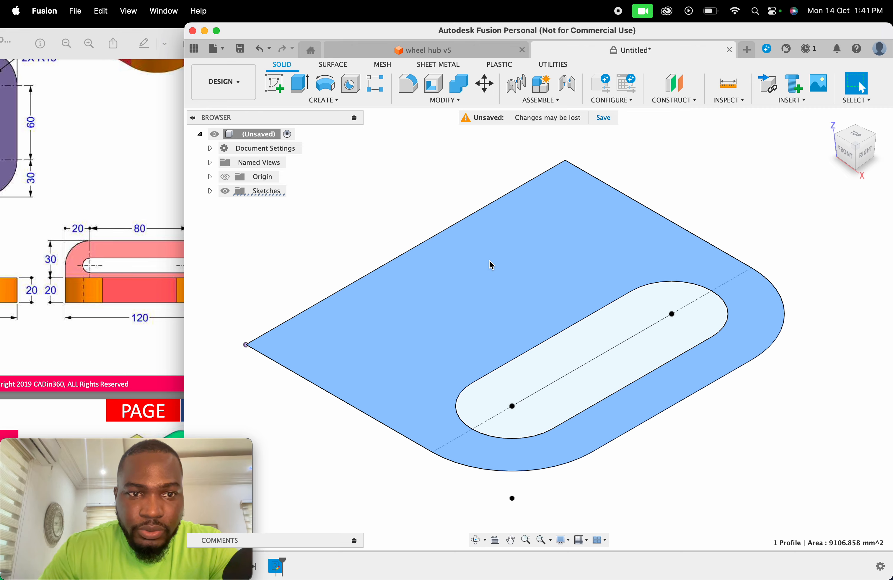
{"action": "scroll", "coordinate": [122, 275], "scroll_direction": "up", "scroll_amount": 2}
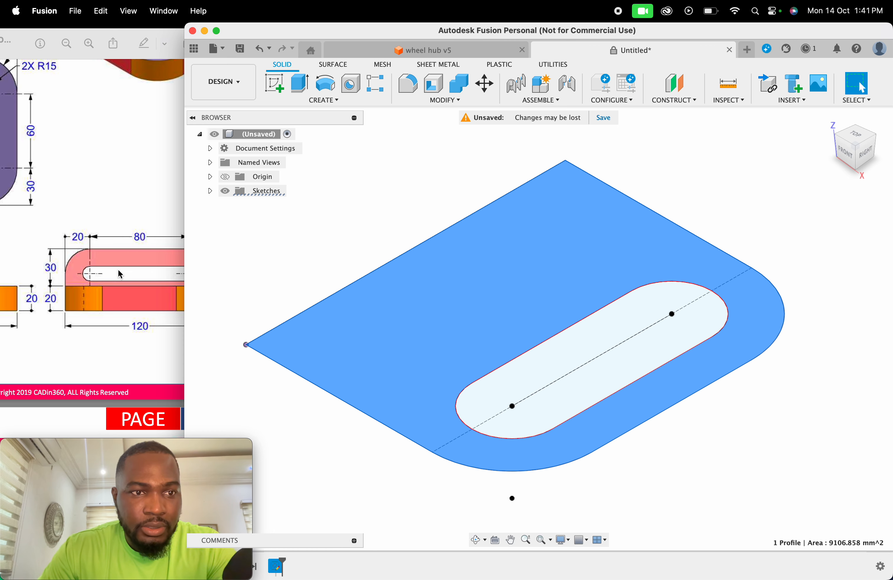
{"action": "left_click", "coordinate": [138, 175]}
{"action": "left_click_drag", "start_coordinate": [224, 44], "coordinate": [184, 24]}
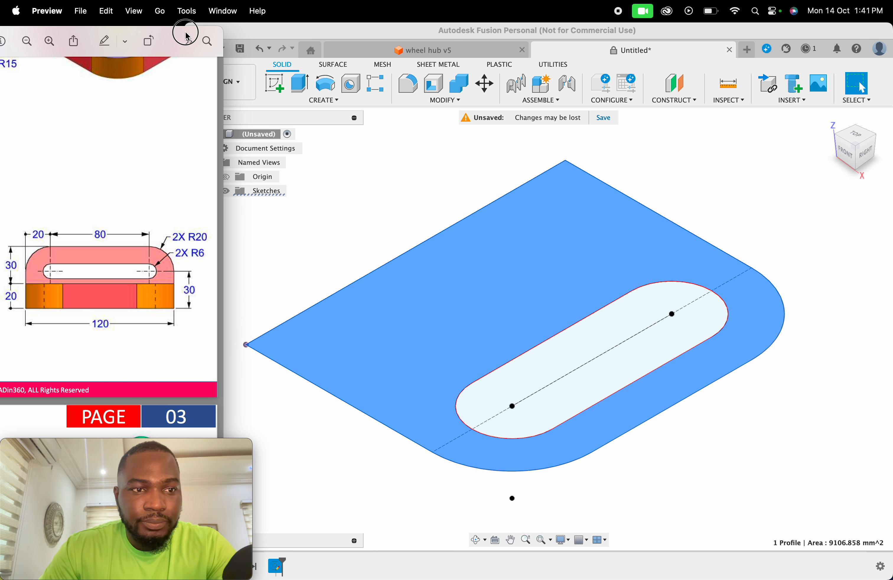
{"action": "left_click", "coordinate": [488, 320]}
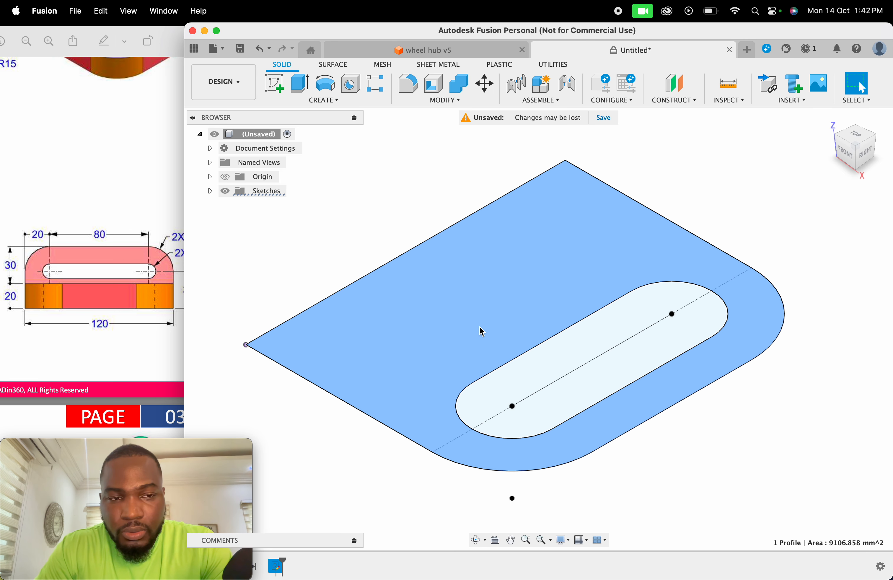
{"action": "left_click", "coordinate": [274, 84]}
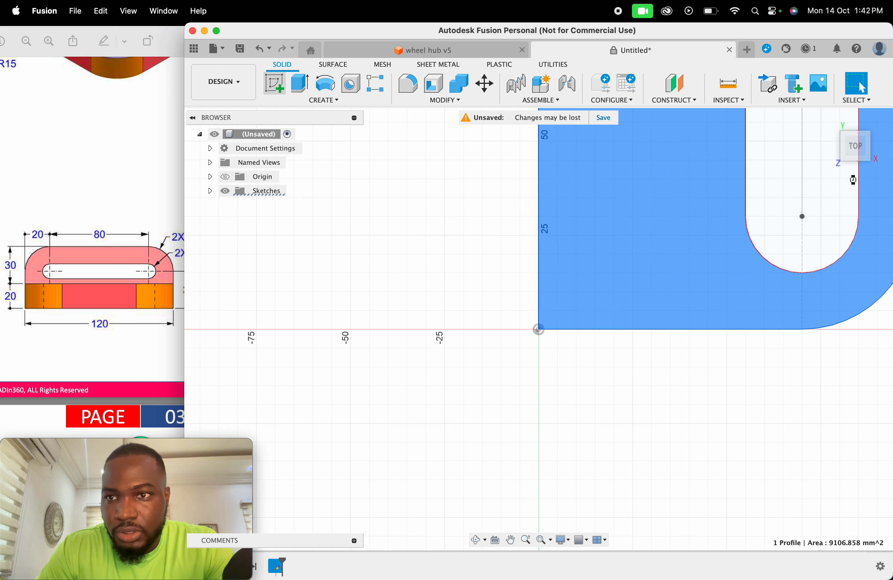
{"action": "left_click", "coordinate": [832, 124]}
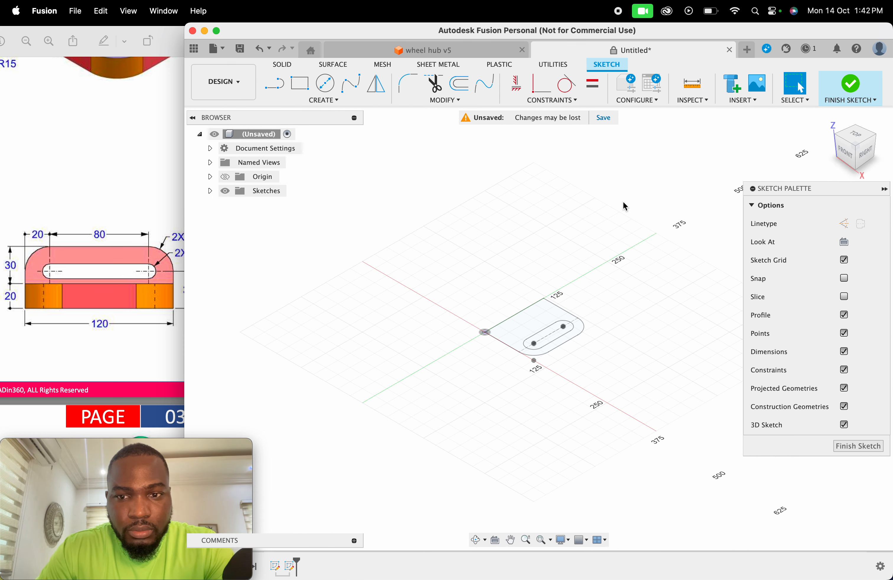
{"action": "left_click", "coordinate": [225, 176]}
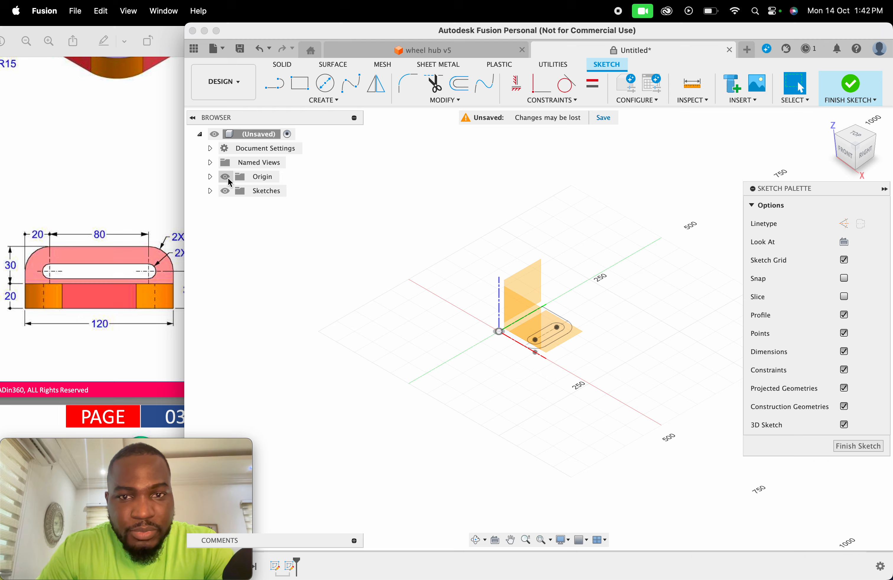
{"action": "left_click", "coordinate": [526, 289]}
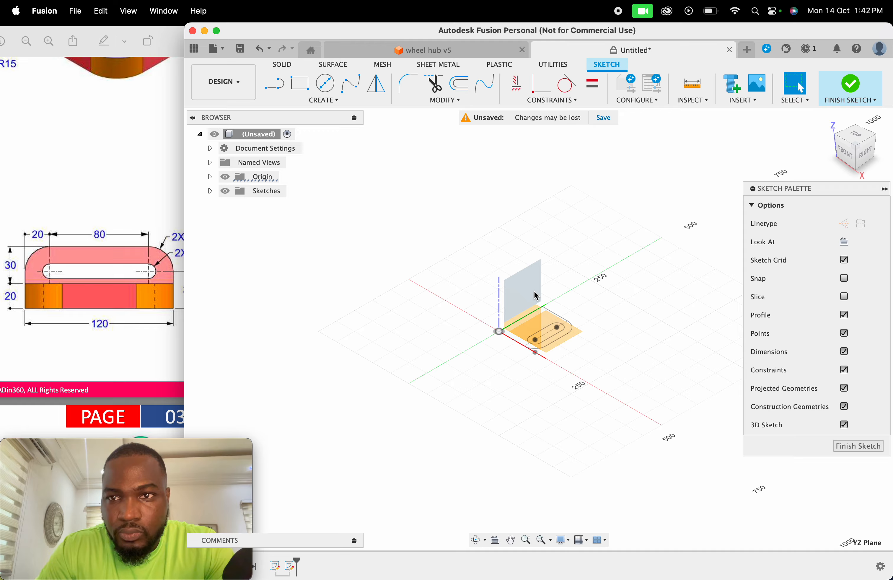
{"action": "left_click", "coordinate": [702, 427]}
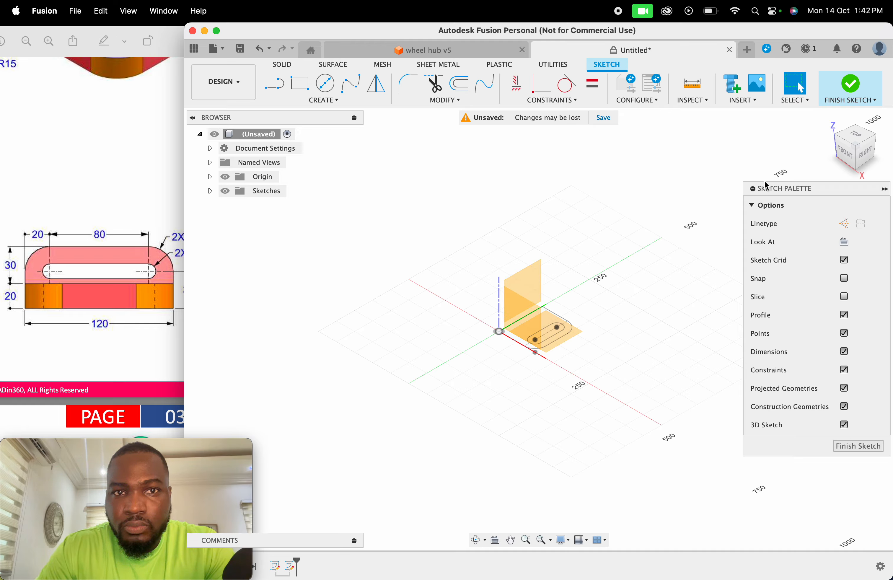
{"action": "left_click", "coordinate": [852, 86]}
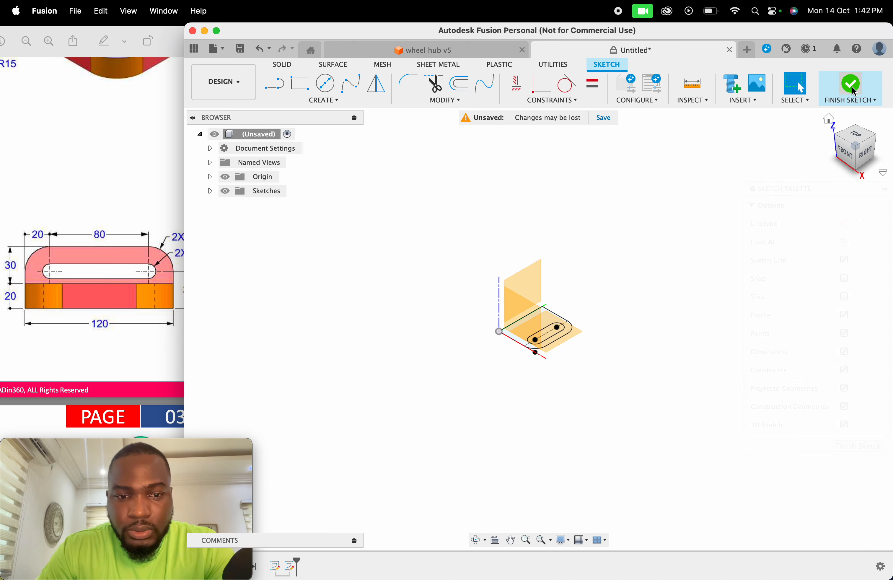
{"action": "right_click", "coordinate": [289, 567]}
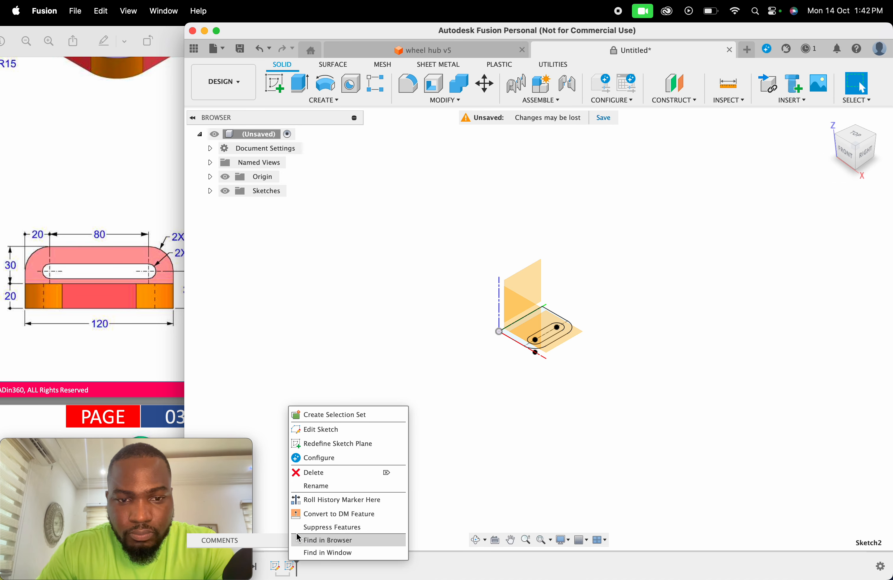
{"action": "left_click", "coordinate": [319, 471]}
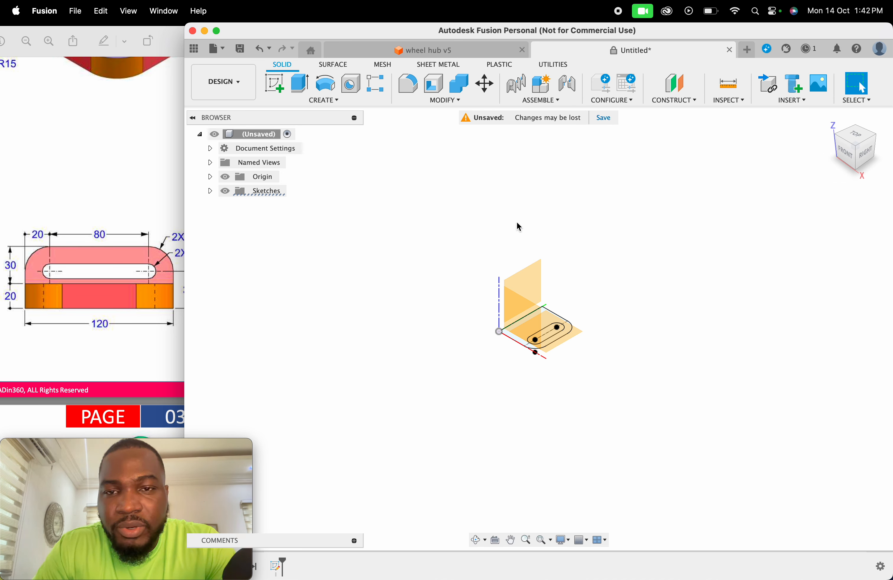
- Create a new sketch on the YZ plane and hide the origin planes
{"action": "left_click", "coordinate": [273, 86]}
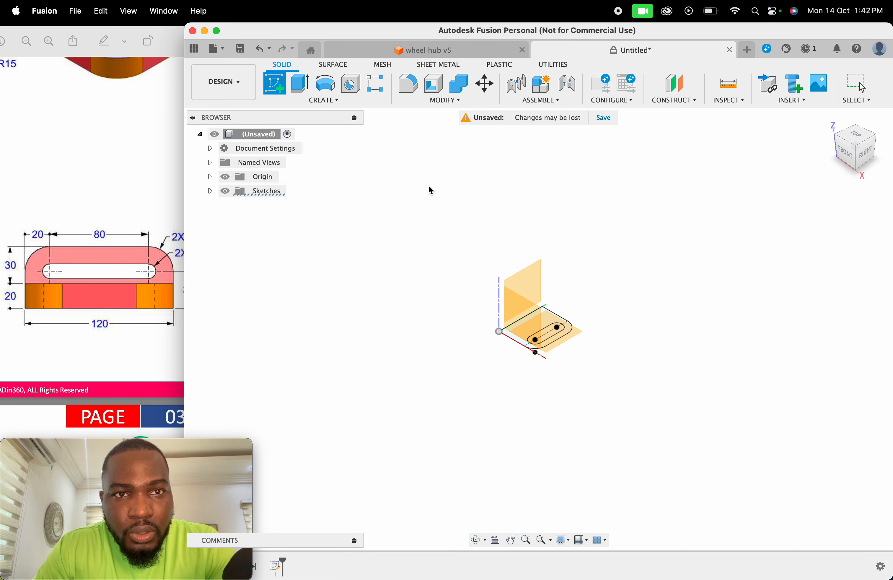
{"action": "left_click", "coordinate": [531, 283]}
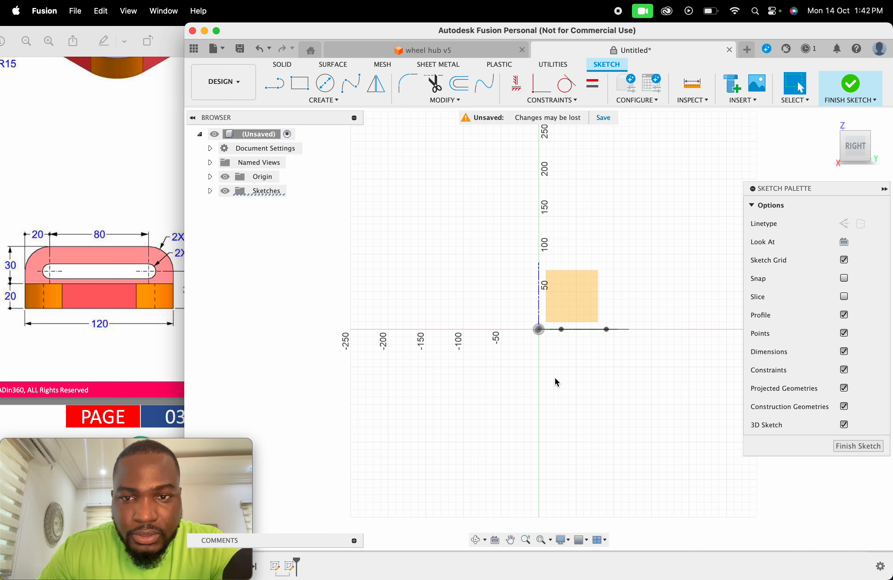
{"action": "left_click", "coordinate": [225, 176]}
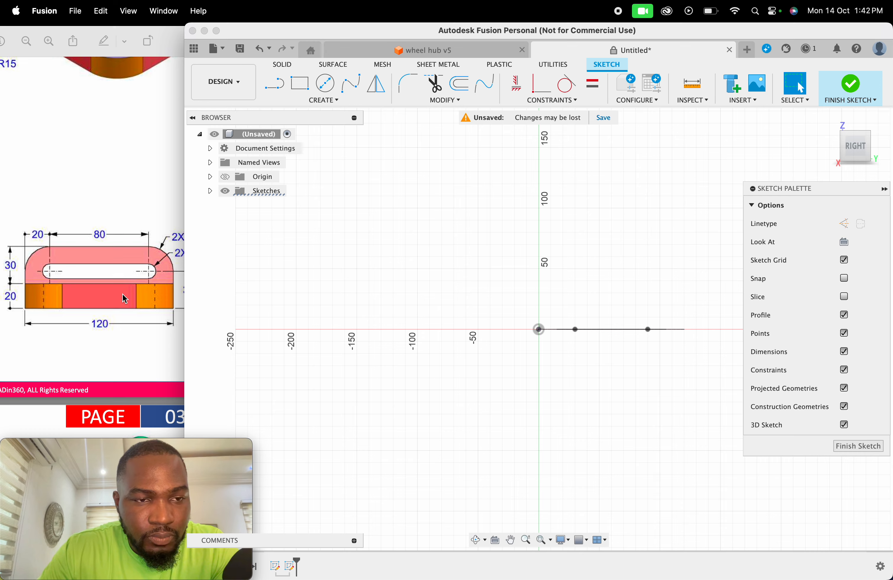
- Draw a two-point rectangle from the origin, 30 mm high and 120 mm wide, extending along positive Y and Z
{"action": "scroll", "coordinate": [61, 293], "scroll_direction": "up", "scroll_amount": 2}
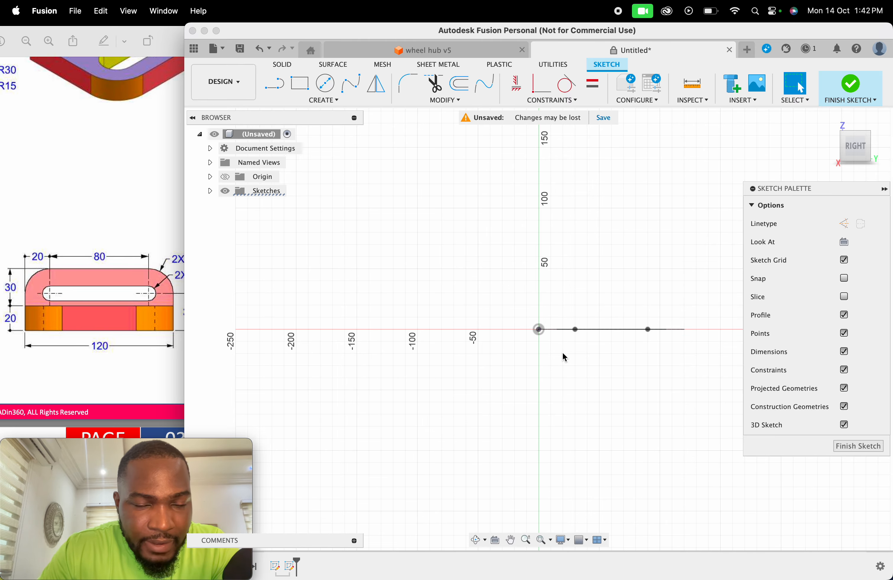
{"action": "scroll", "coordinate": [565, 357], "scroll_direction": "up", "scroll_amount": 2}
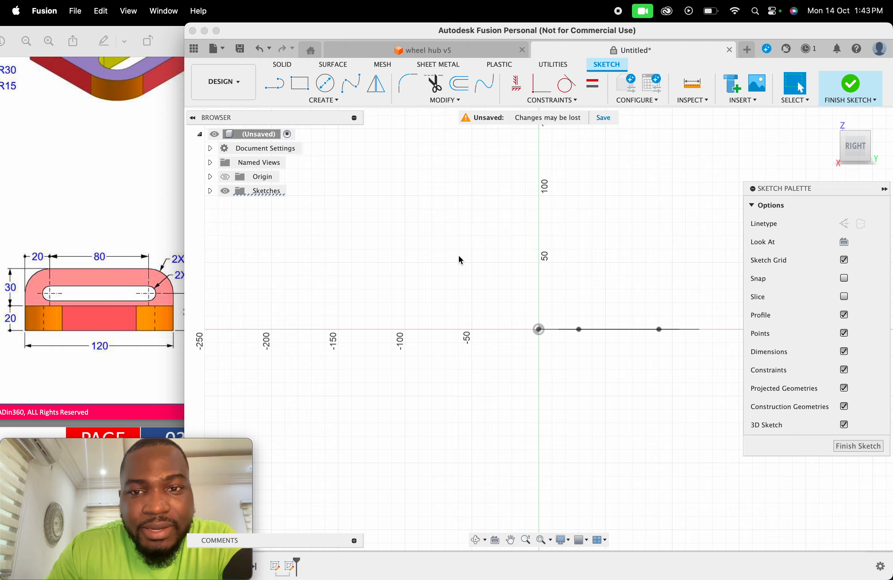
{"action": "key", "text": "r"}
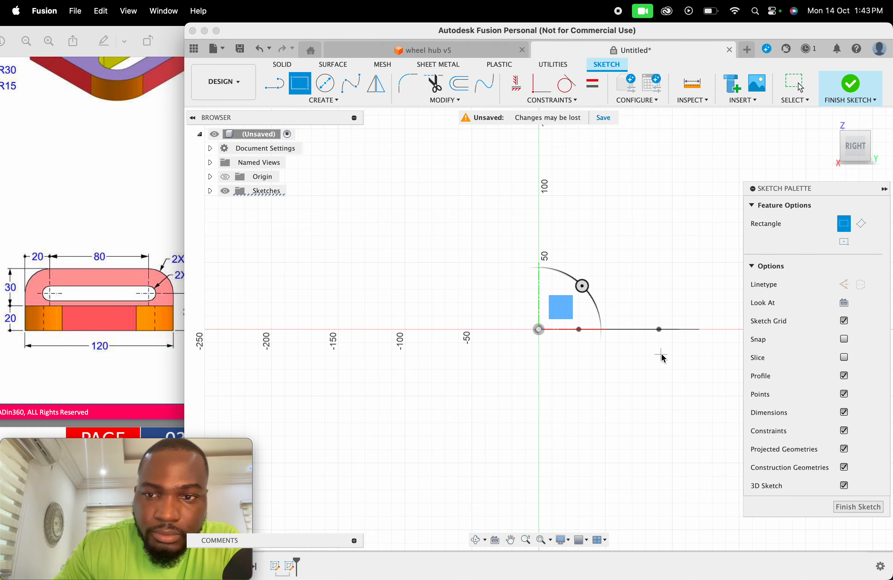
{"action": "left_click", "coordinate": [539, 330]}
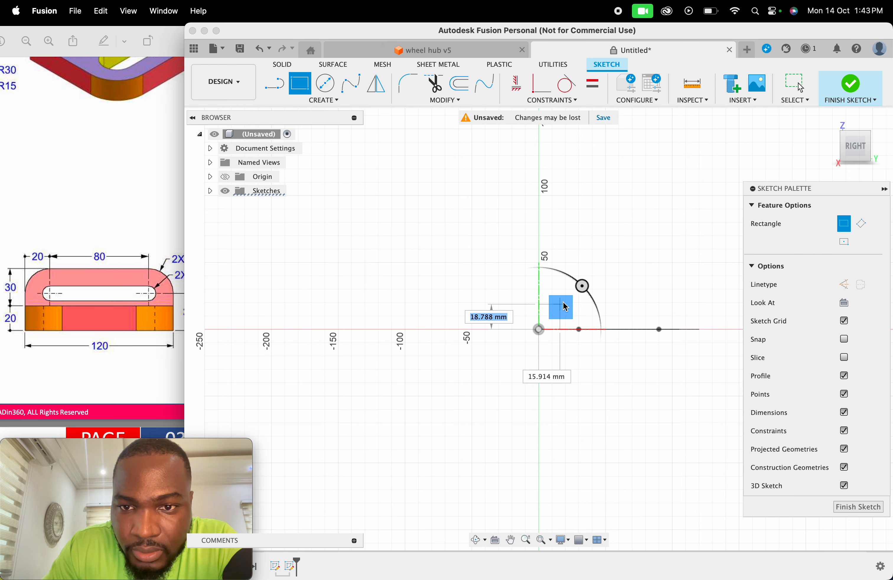
{"action": "type", "text": "30"}
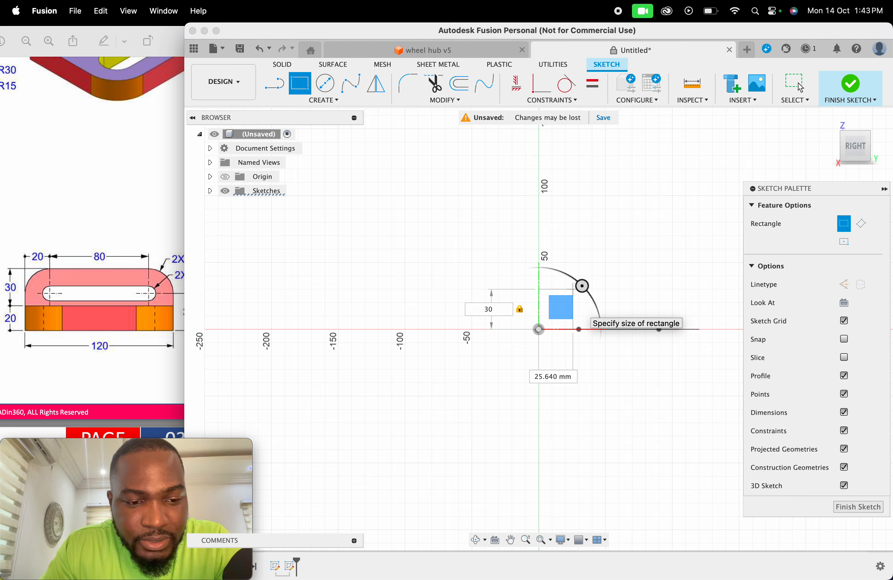
{"action": "key", "text": "Tab"}
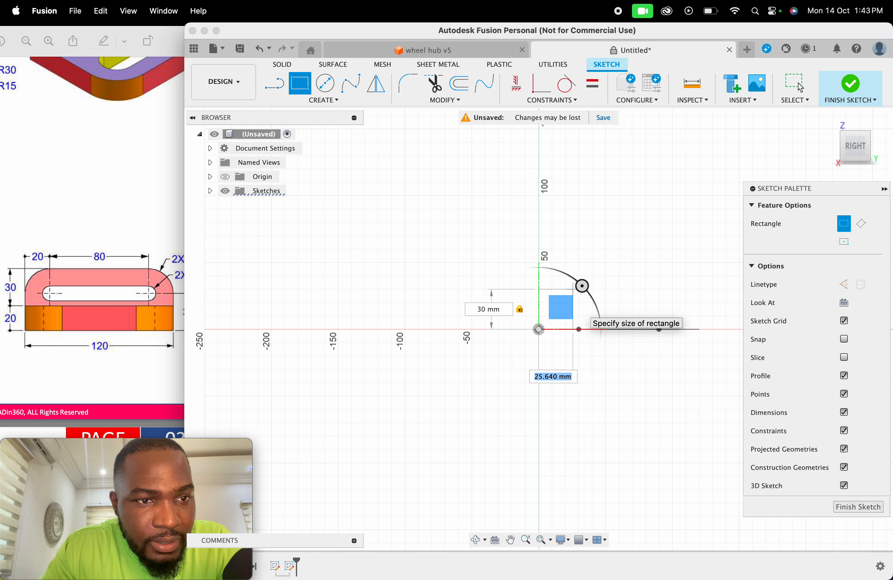
{"action": "type", "text": "120"}
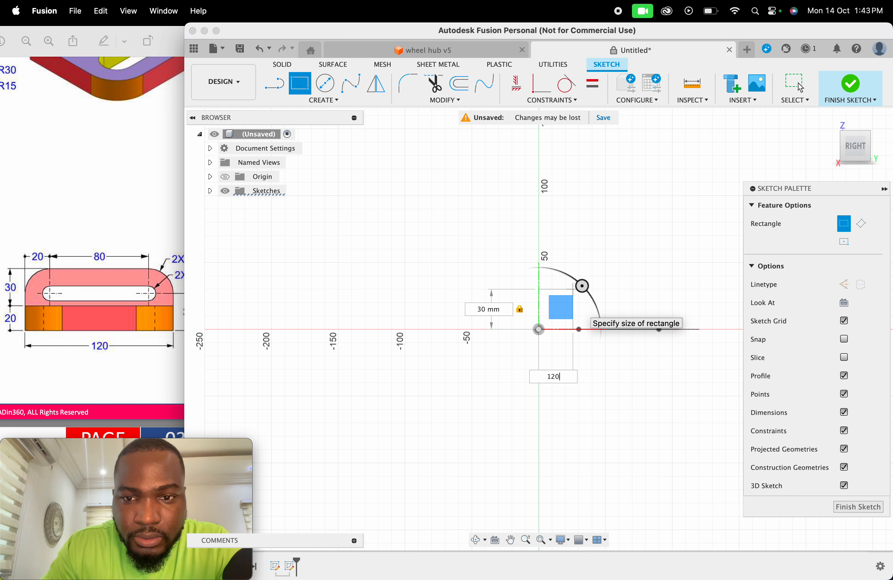
{"action": "key", "text": "Return"}
- Check the flange view in the reference drawing and move the 120 mm width dimension closer beneath the rectangle
{"action": "scroll", "coordinate": [634, 314], "scroll_direction": "up", "scroll_amount": 3}
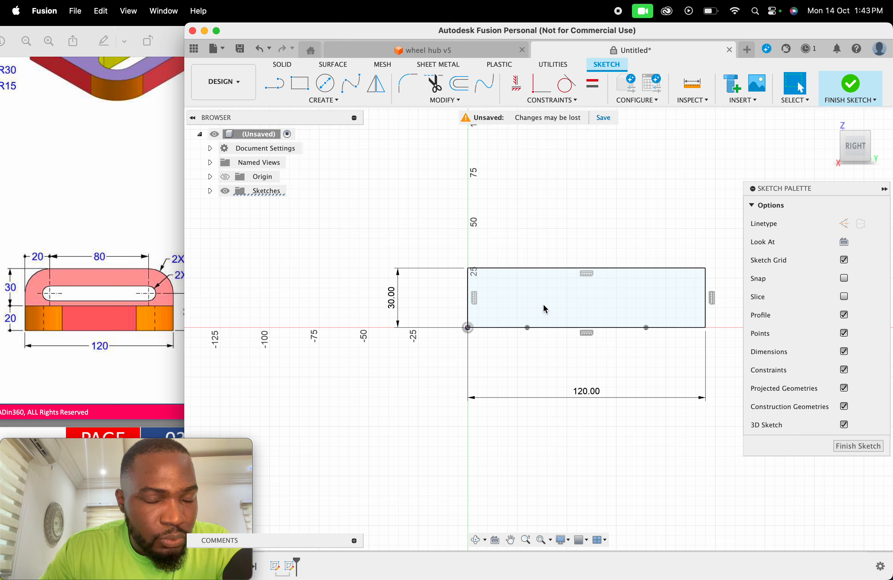
{"action": "scroll", "coordinate": [101, 310], "scroll_direction": "up", "scroll_amount": 1}
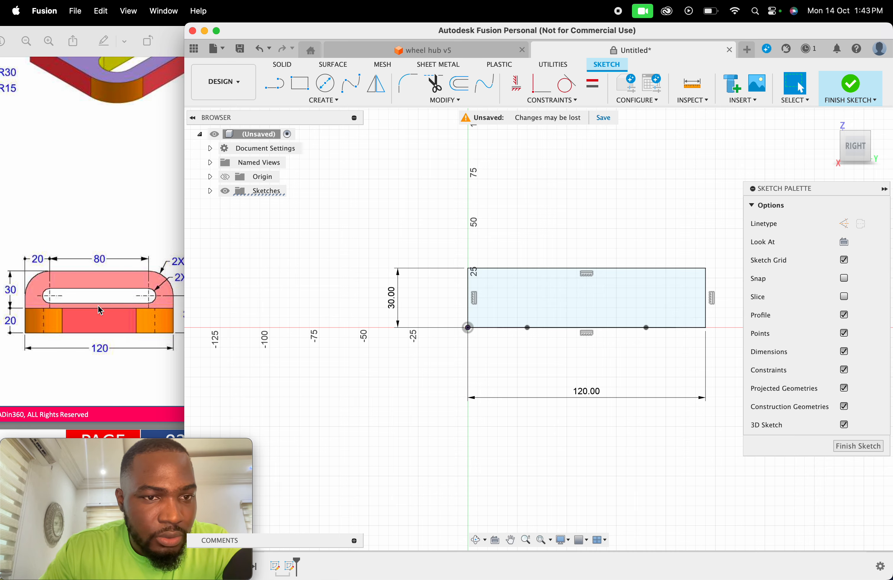
{"action": "left_click", "coordinate": [126, 219]}
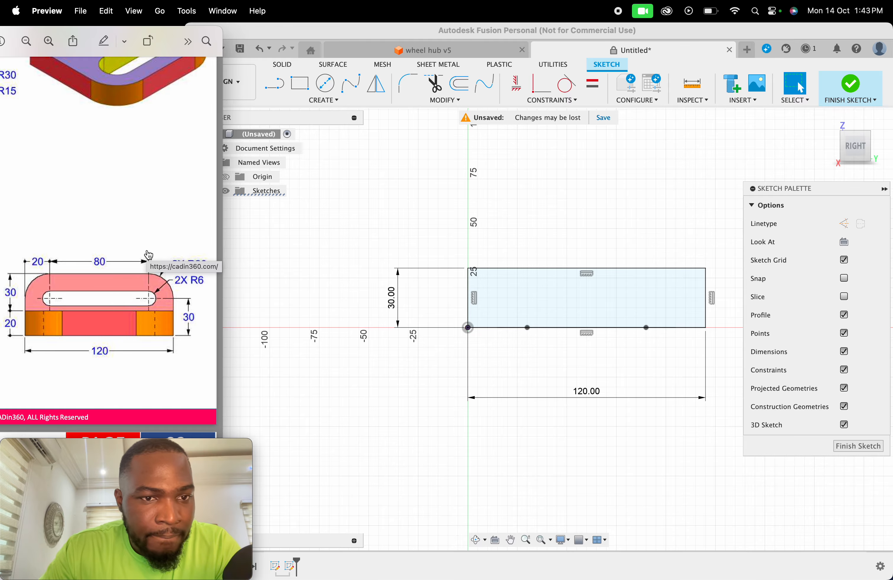
{"action": "left_click", "coordinate": [593, 398]}
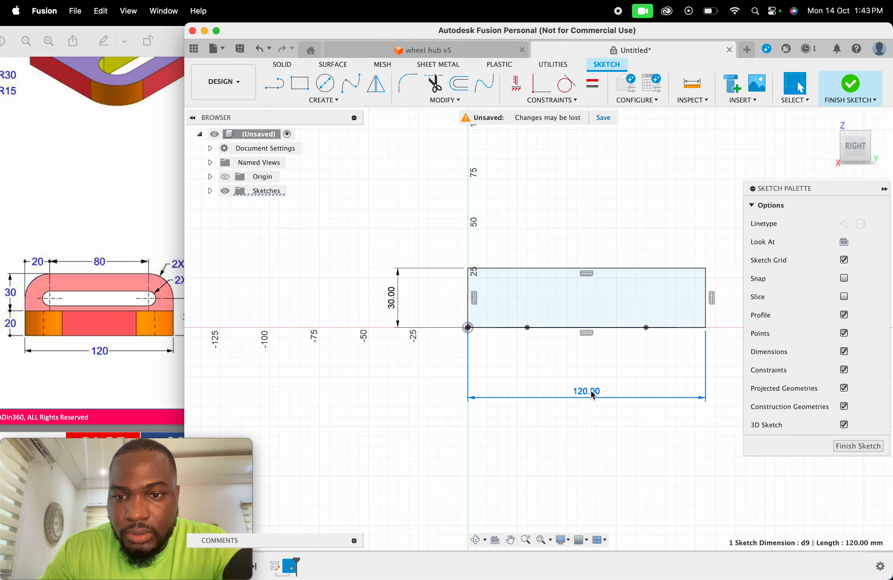
{"action": "left_click_drag", "start_coordinate": [592, 396], "coordinate": [588, 355]}
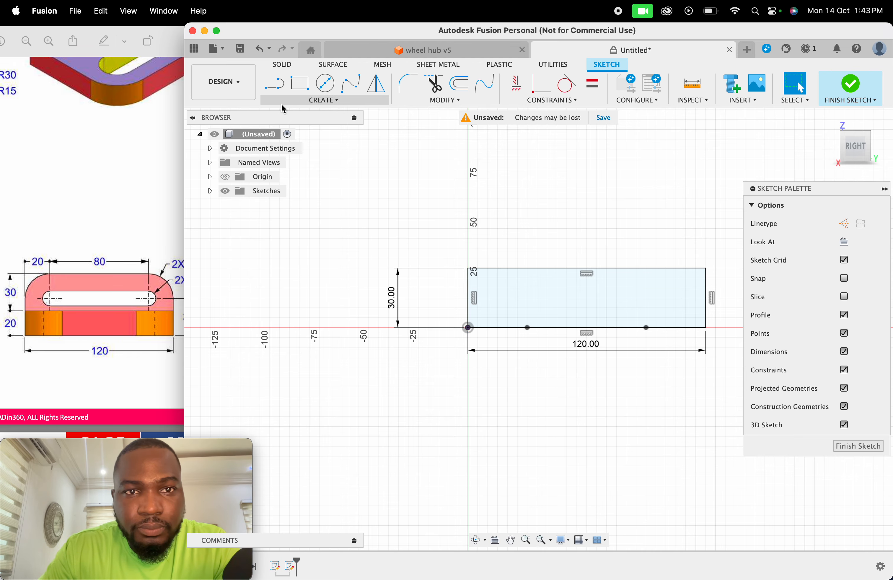
- Draw a horizontal center-to-center slot inside the rectangle, with 80 mm between centres and a 6 mm width
{"action": "left_click", "coordinate": [324, 100]}
{"action": "mouse_move", "coordinate": [311, 192]}
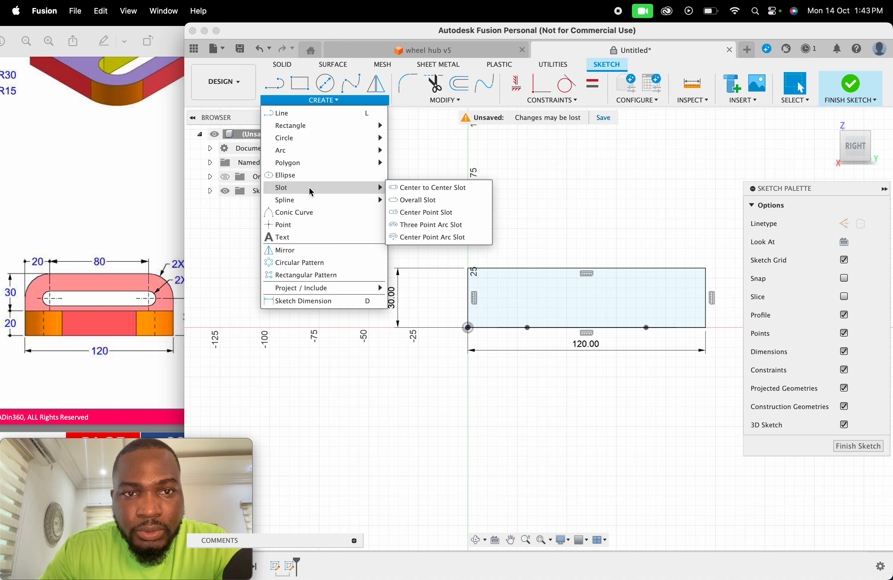
{"action": "left_click", "coordinate": [414, 187]}
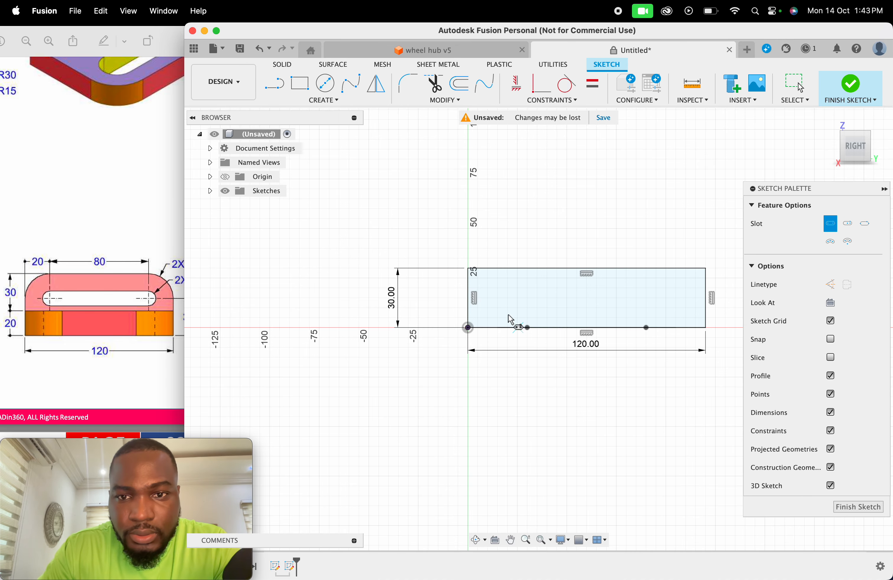
{"action": "left_click", "coordinate": [508, 299]}
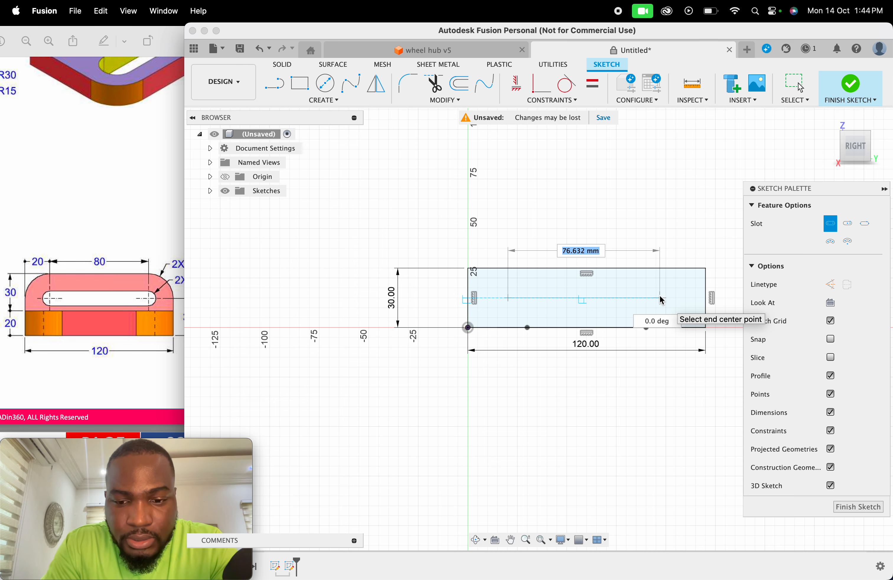
{"action": "type", "text": "80"}
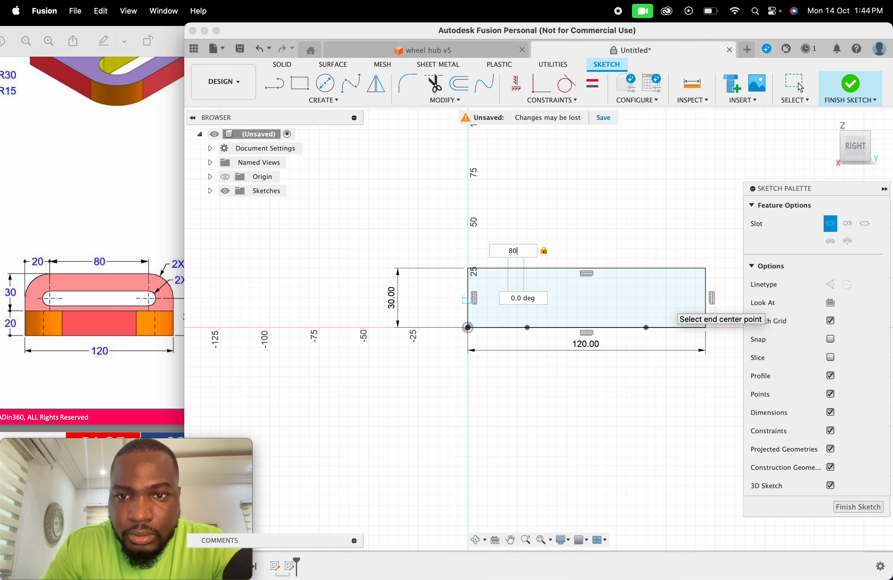
{"action": "key", "text": "Tab"}
{"action": "key", "text": "Tab"}
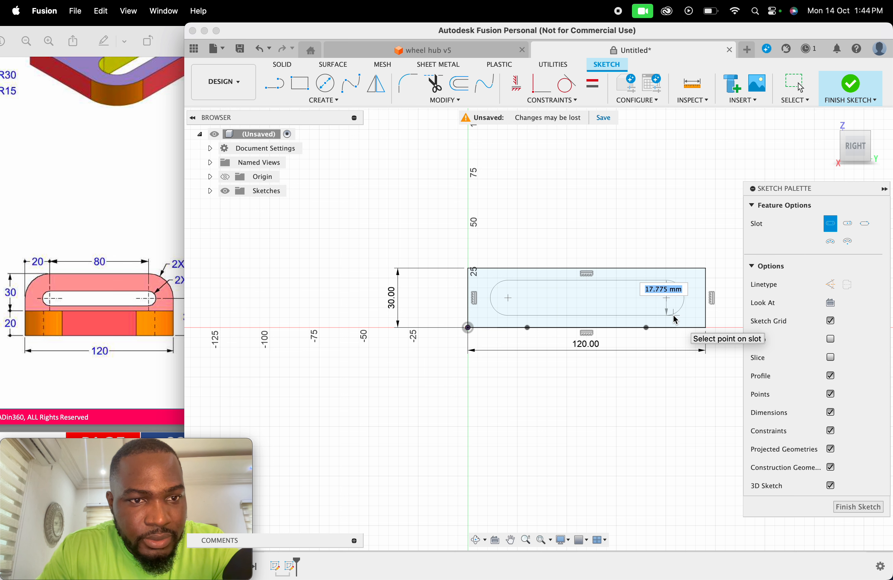
{"action": "key", "text": "ctrl+Up"}
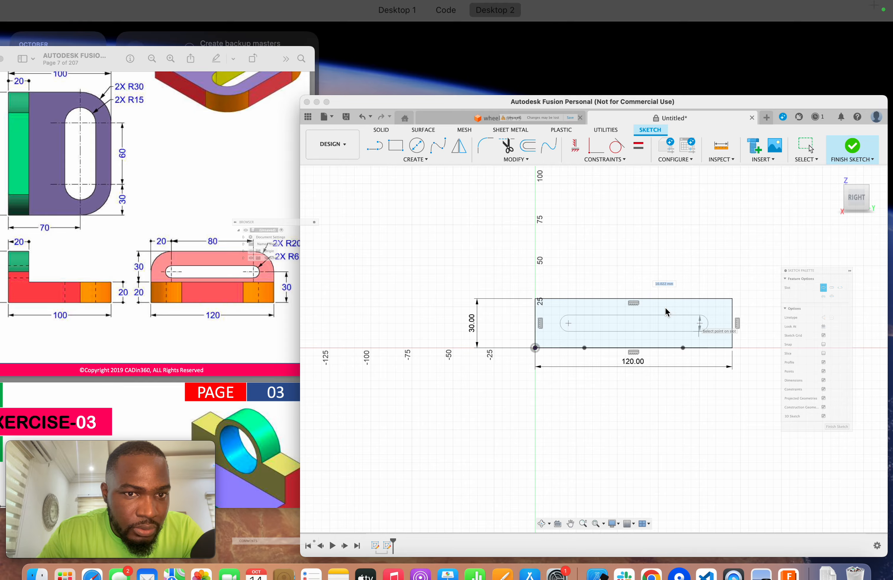
{"action": "left_click", "coordinate": [666, 312]}
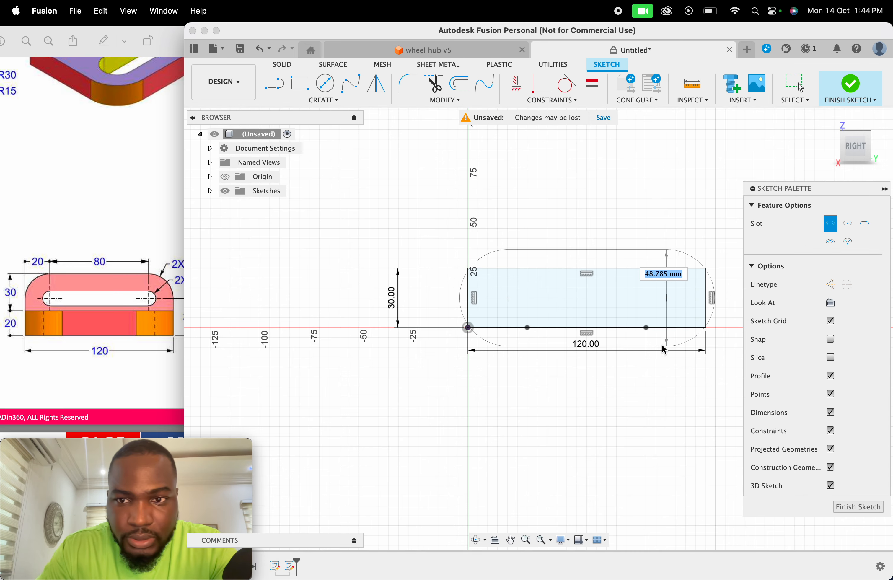
{"action": "type", "text": "6"}
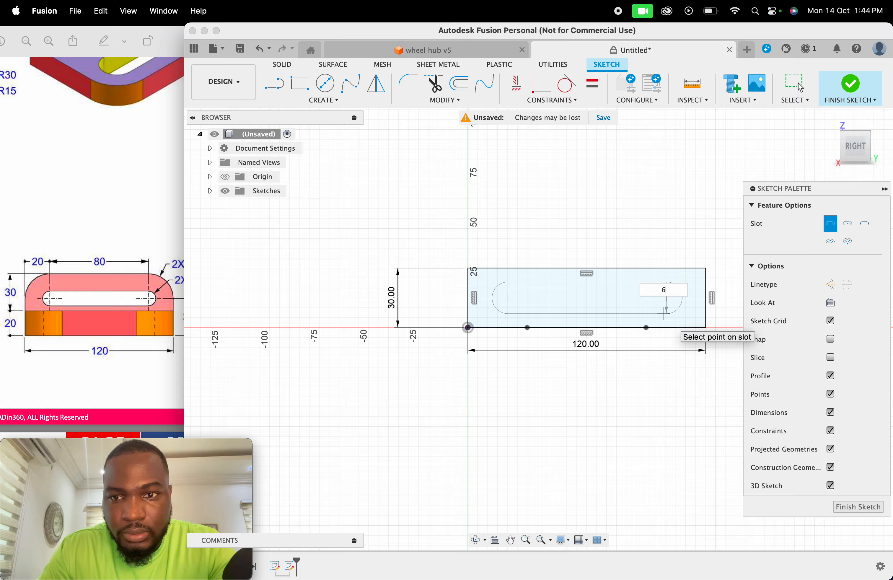
{"action": "key", "text": "Return"}
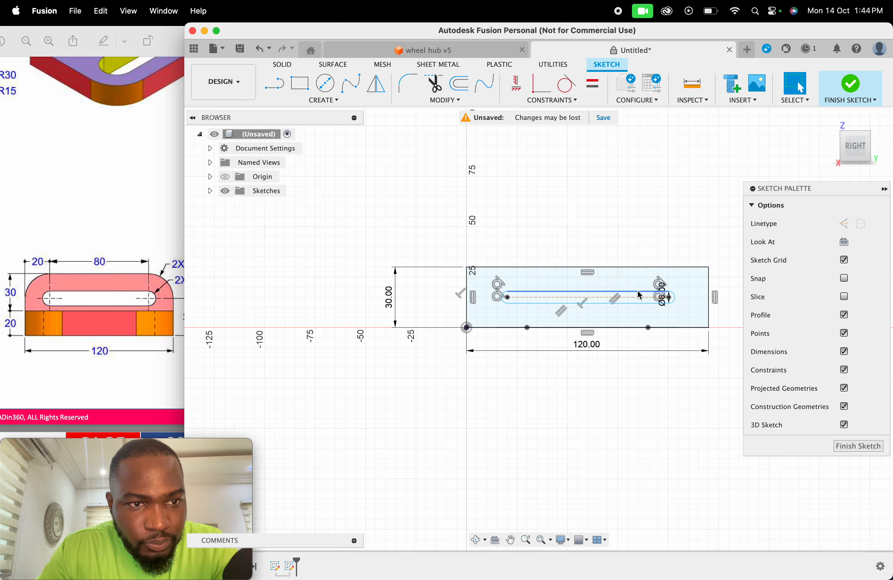
{"action": "scroll", "coordinate": [637, 290], "scroll_direction": "up", "scroll_amount": 3}
{"action": "scroll", "coordinate": [637, 290], "scroll_direction": "left", "scroll_amount": 1}
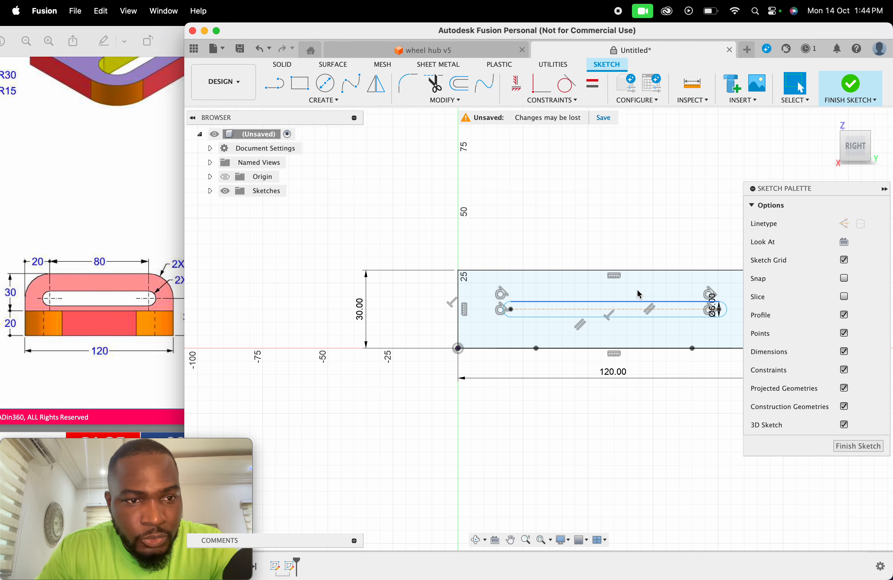
{"action": "left_click", "coordinate": [136, 302]}
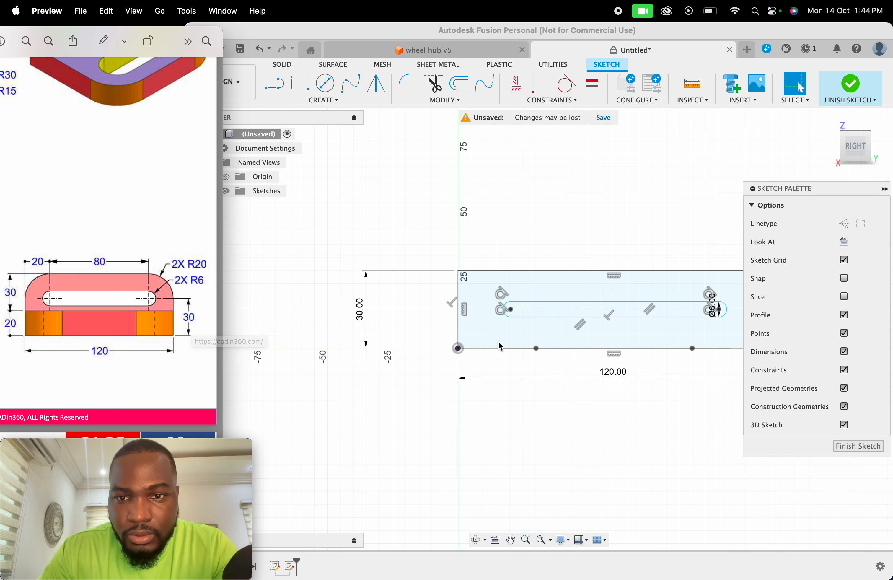
{"action": "left_click", "coordinate": [517, 326]}
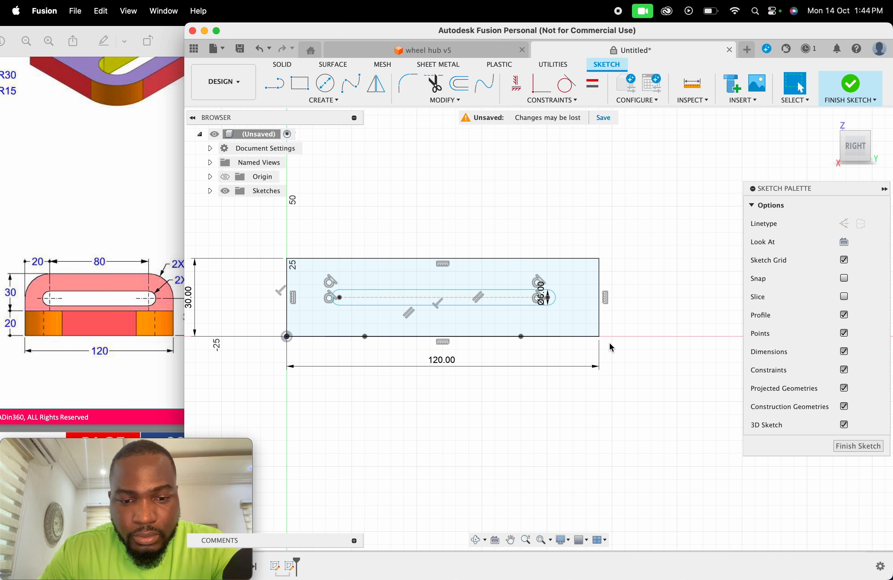
{"action": "key", "text": "d"}
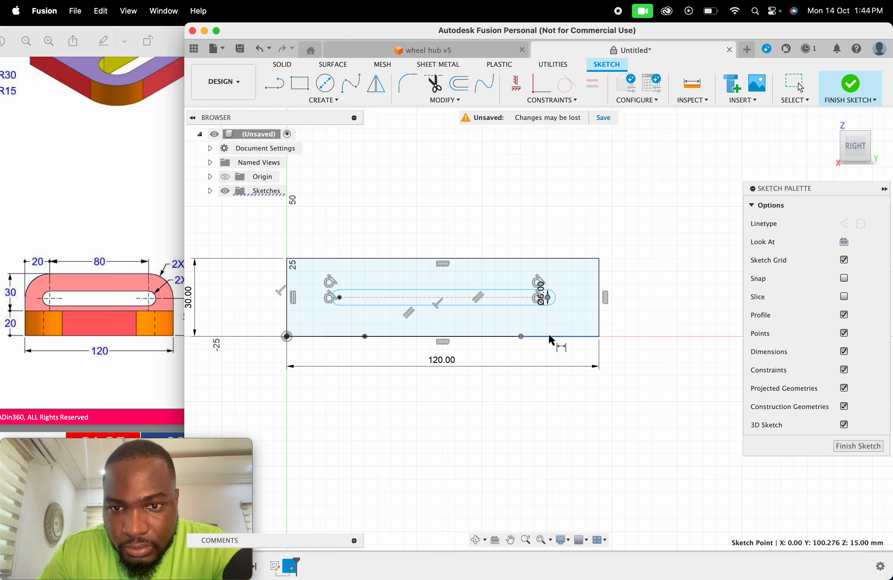
{"action": "key", "text": "Escape"}
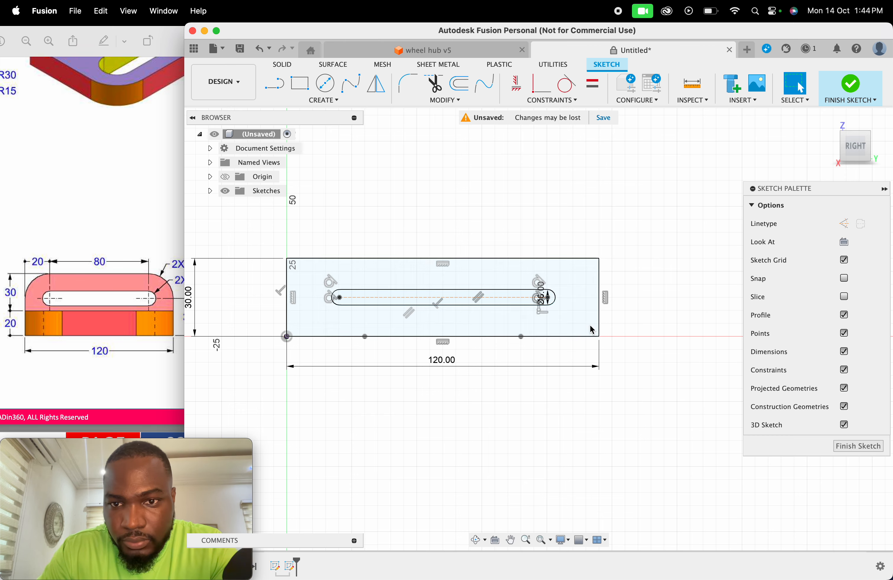
{"action": "key", "text": "d"}
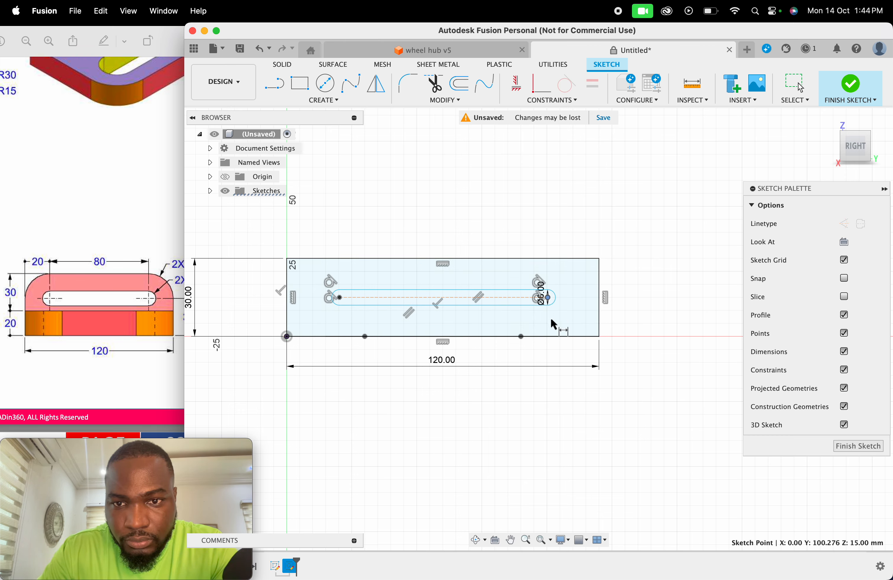
{"action": "left_click", "coordinate": [555, 336]}
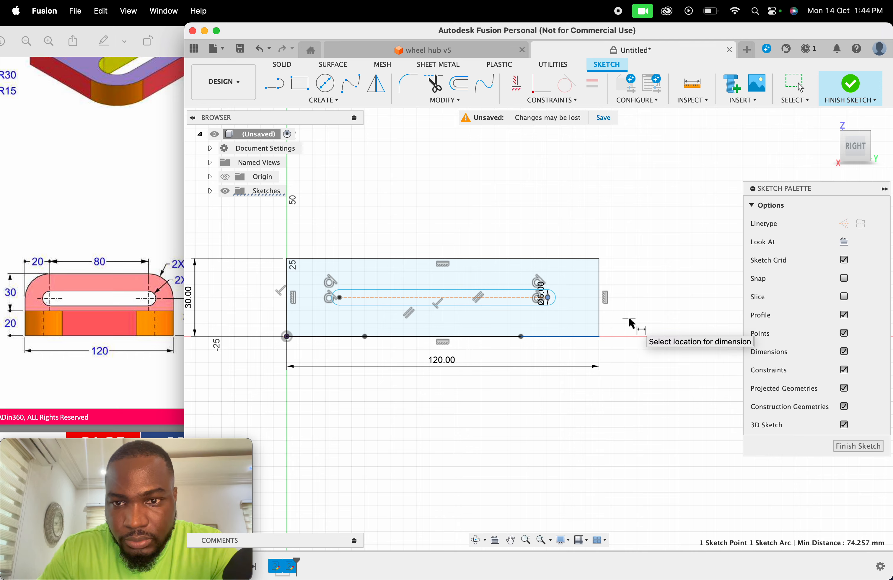
{"action": "key", "text": "Escape"}
{"action": "key", "text": "Escape"}
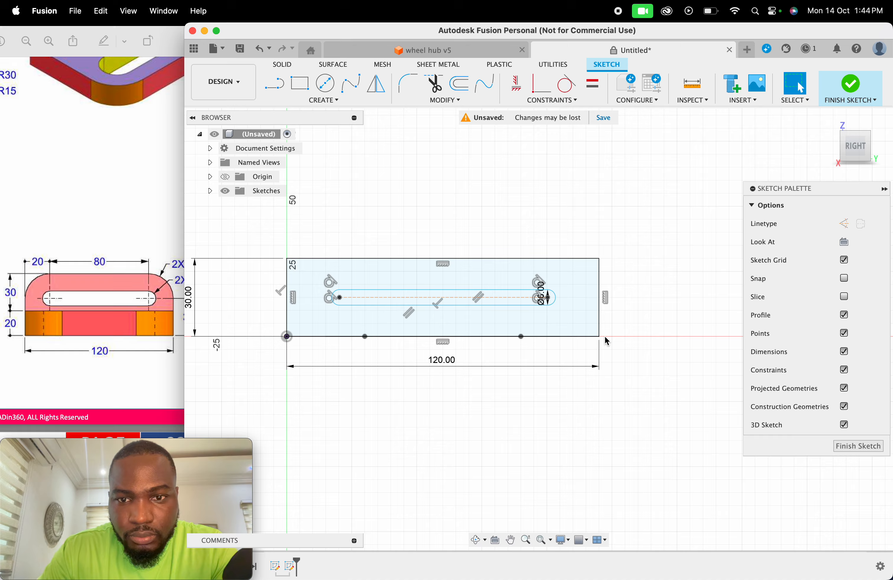
- Hide the base sketch and dimension the slot's end centre 10 mm above the rectangle's lower edge, then recheck the drawing
{"action": "left_click", "coordinate": [210, 190]}
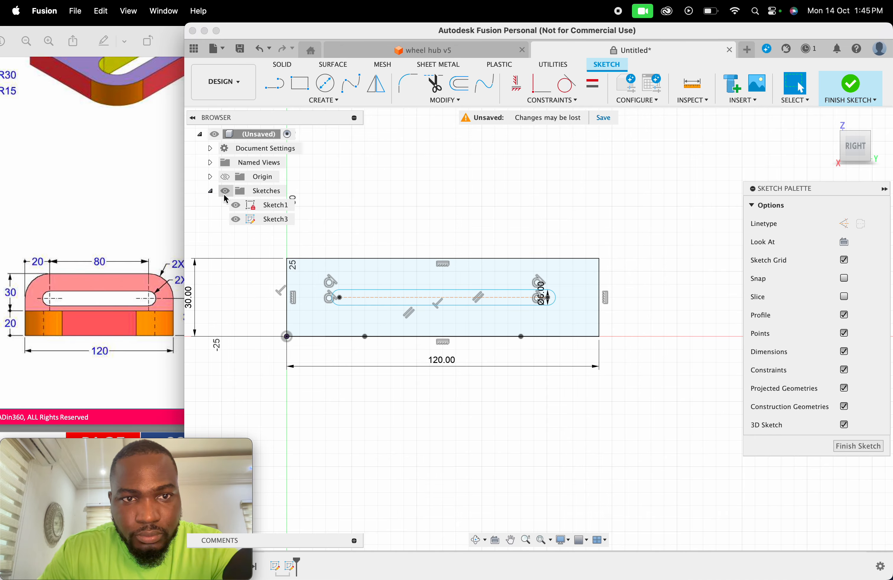
{"action": "left_click", "coordinate": [235, 207]}
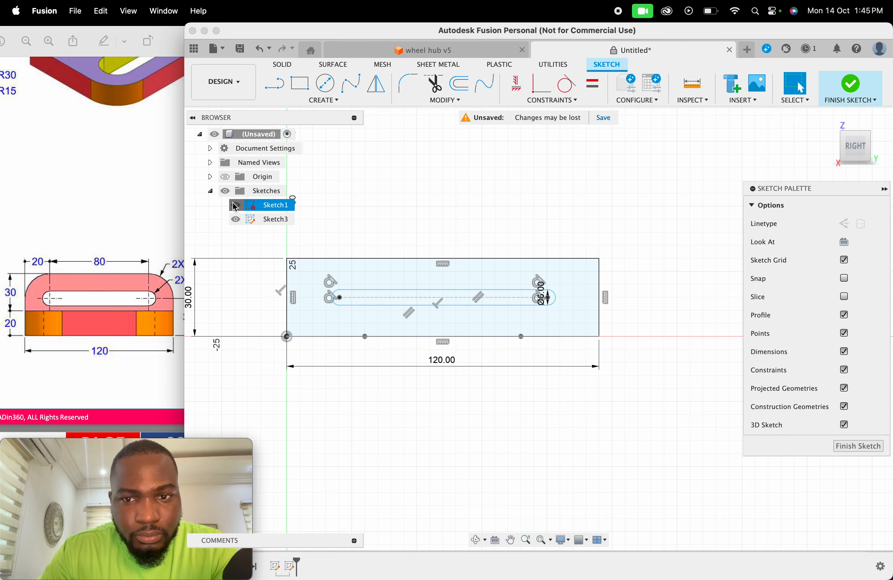
{"action": "left_click", "coordinate": [550, 340]}
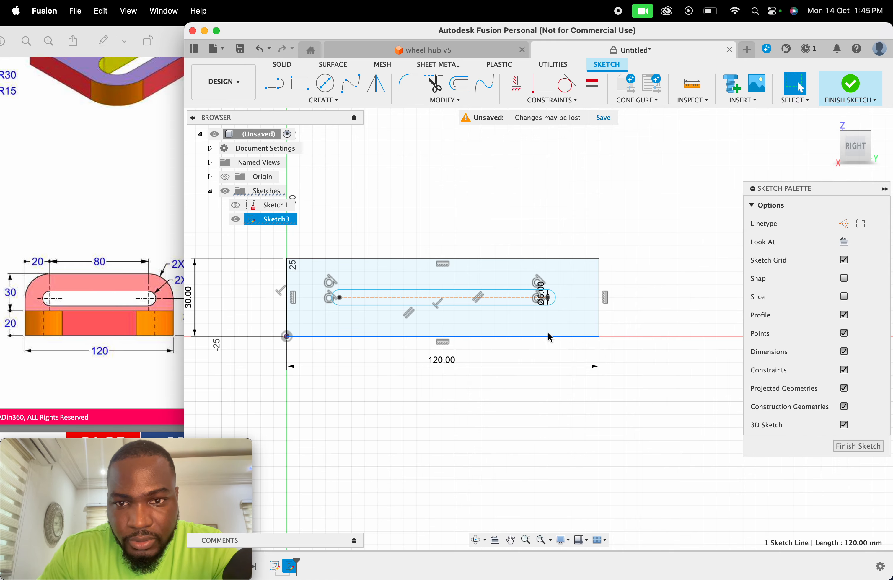
{"action": "left_click", "coordinate": [549, 299]}
{"action": "left_click", "coordinate": [629, 314]}
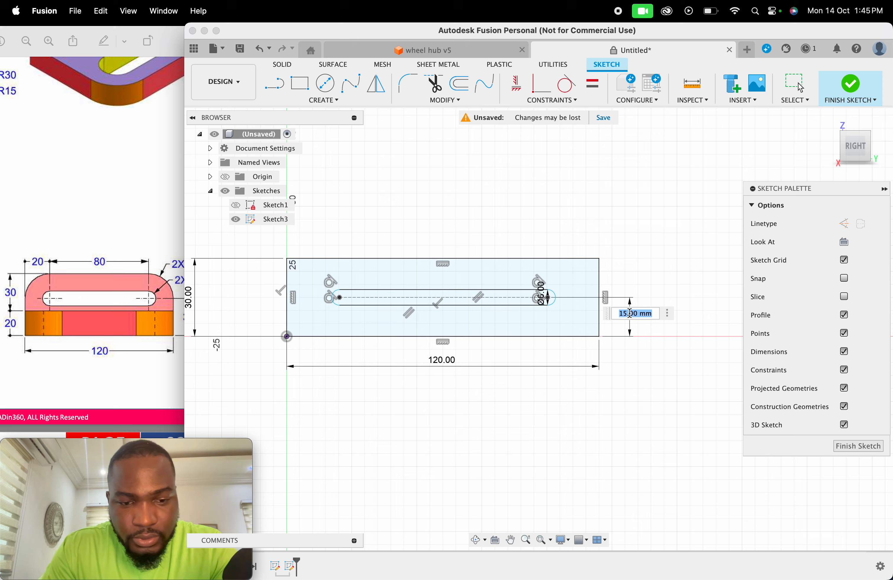
{"action": "type", "text": "10"}
{"action": "key", "text": "Return"}
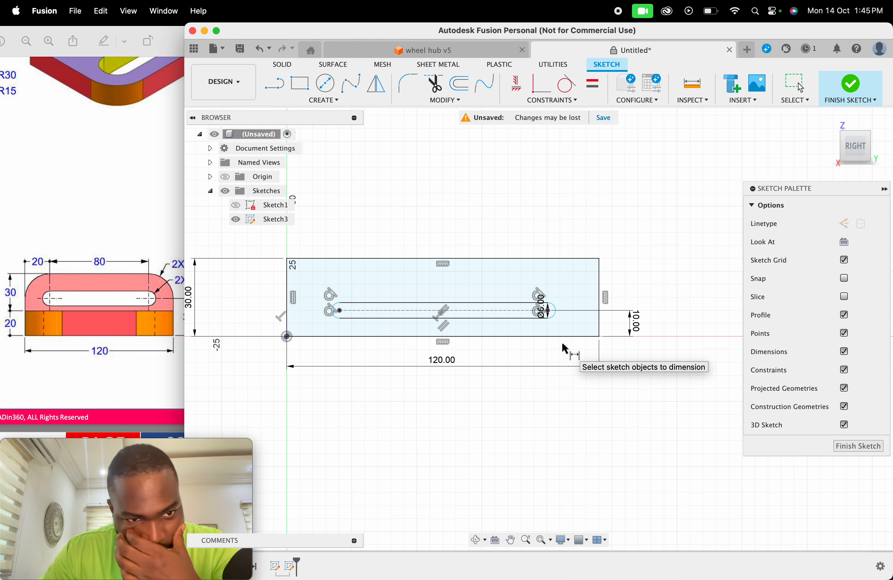
{"action": "left_click", "coordinate": [136, 235]}
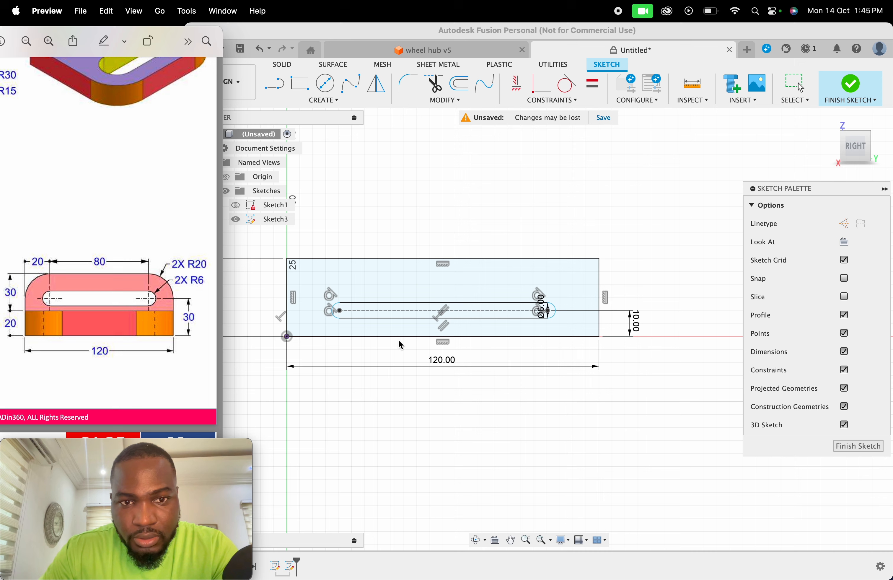
- Dimension the slot's nearer end centre 20 mm from the rectangle's vertical edge at the origin, then recheck the reference drawing
{"action": "left_click", "coordinate": [371, 350]}
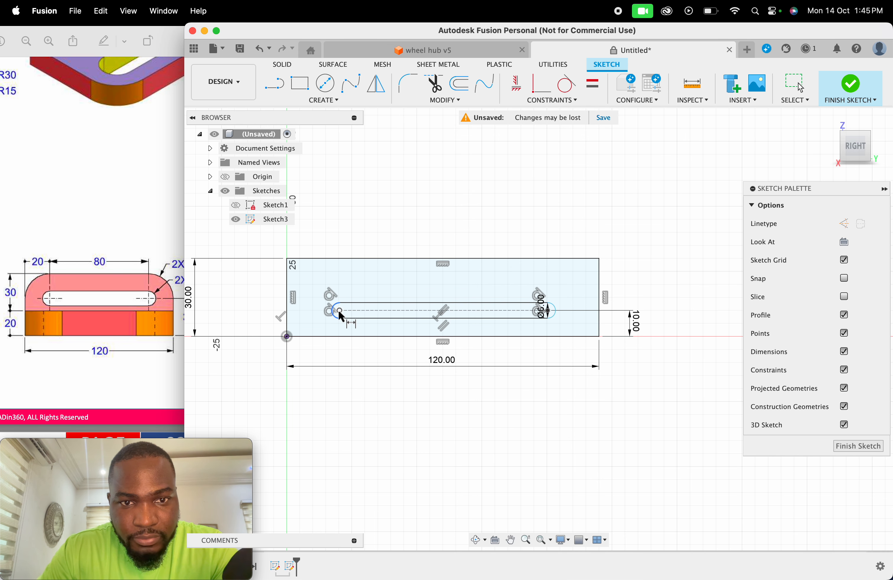
{"action": "left_click", "coordinate": [339, 311]}
{"action": "left_click", "coordinate": [287, 310], "text": "shift"}
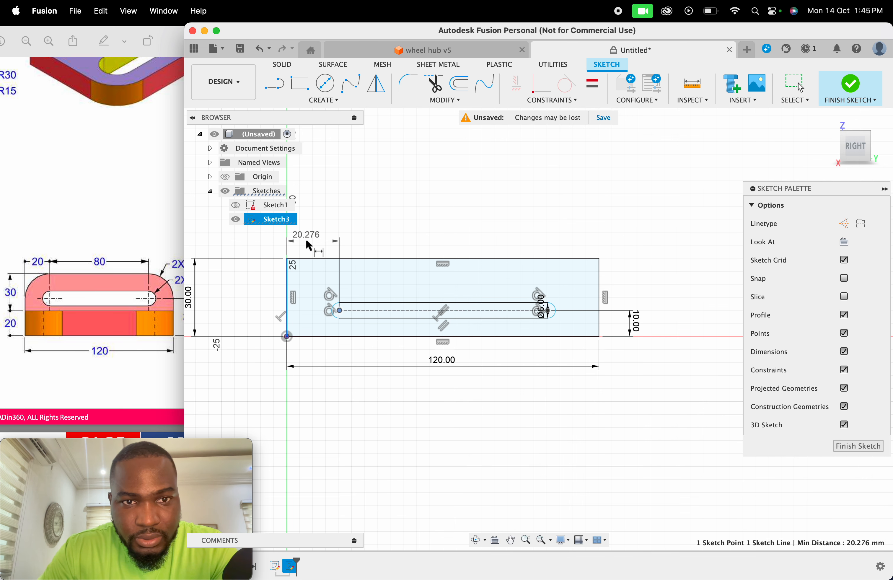
{"action": "left_click", "coordinate": [311, 239]}
{"action": "type", "text": "20"}
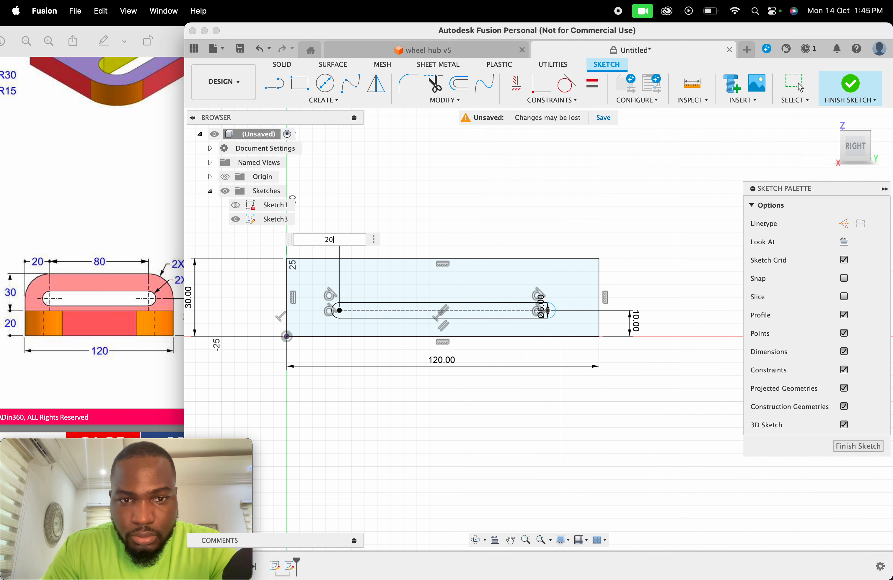
{"action": "key", "text": "Return"}
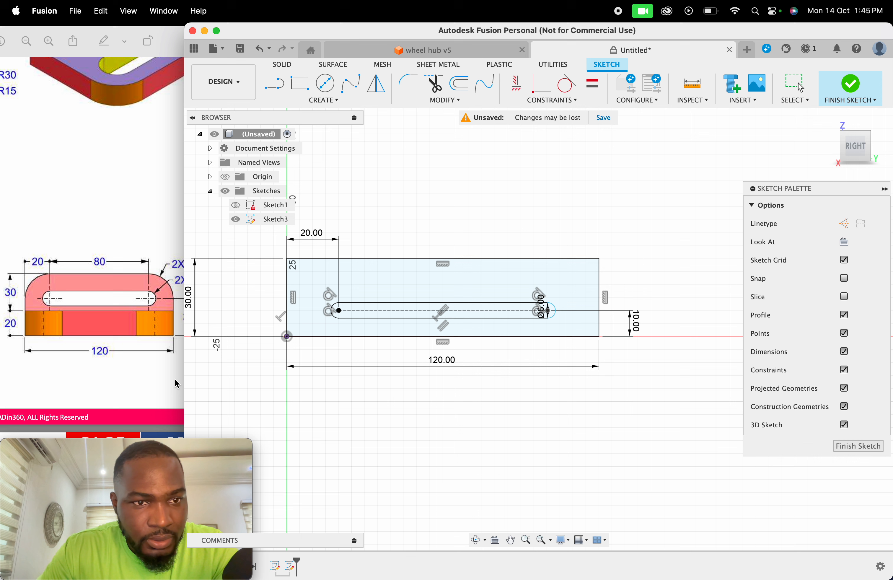
{"action": "left_click", "coordinate": [153, 382]}
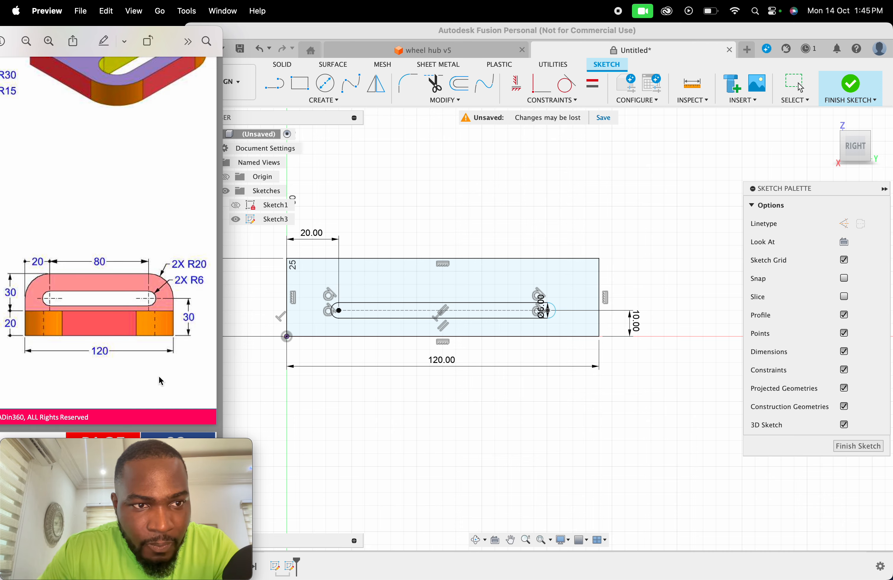
- Dimension the slot's centre line at 80 mm and move the 30 mm height dimension closer to the rectangle
{"action": "left_click", "coordinate": [451, 303]}
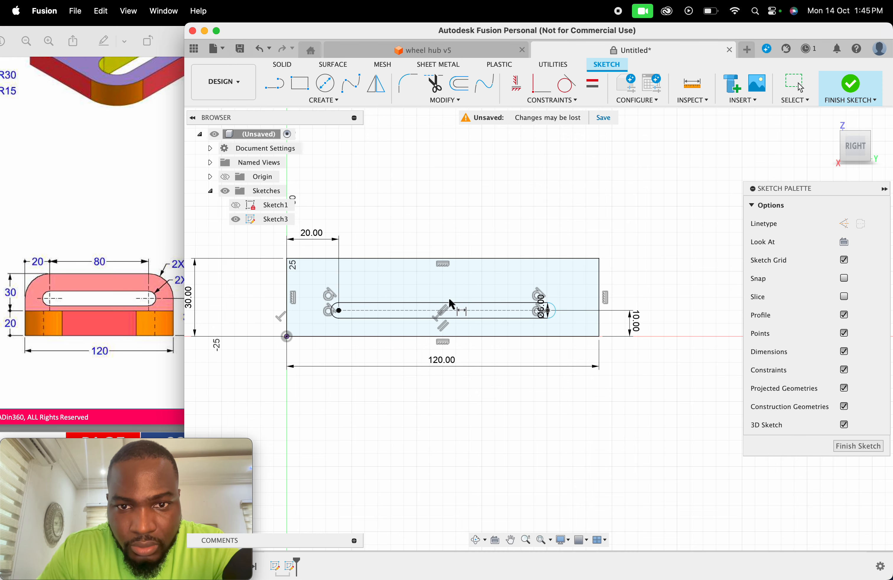
{"action": "key", "text": "d"}
{"action": "left_click", "coordinate": [455, 311]}
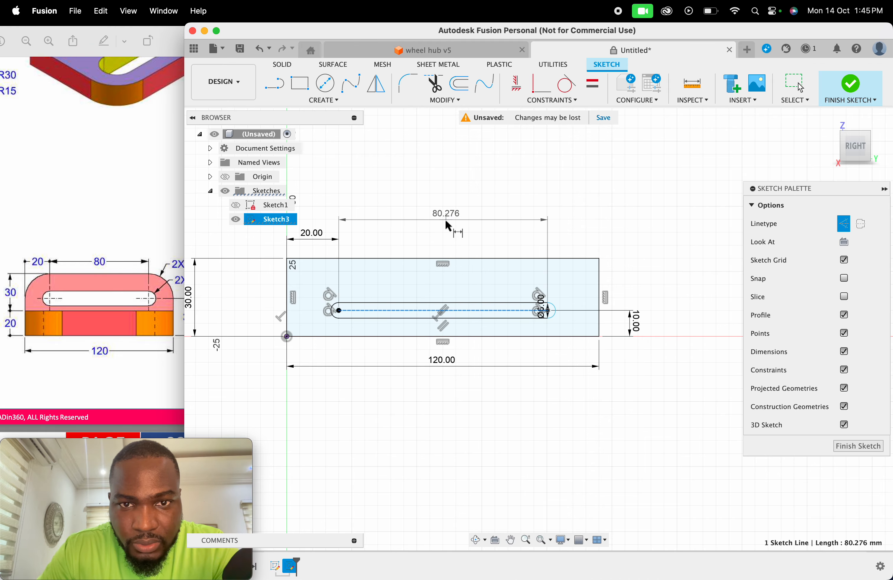
{"action": "left_click", "coordinate": [446, 240]}
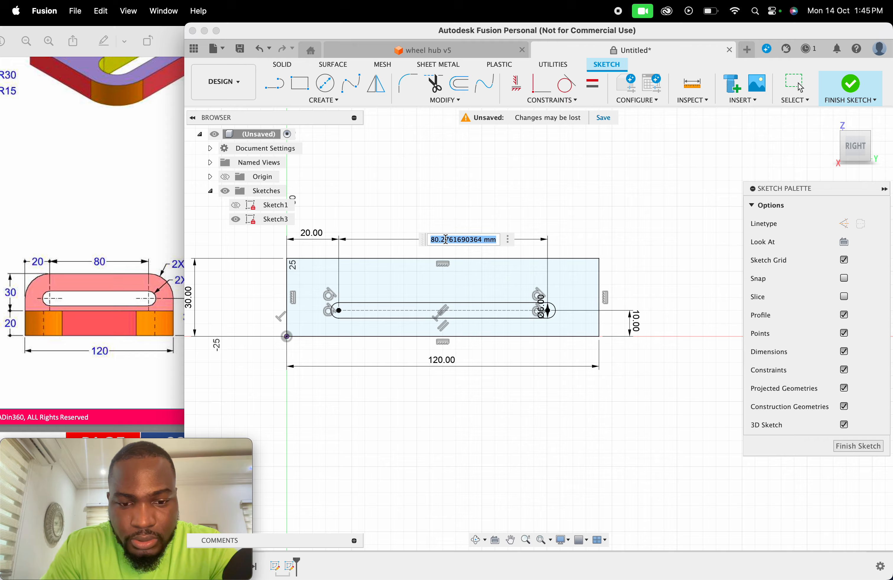
{"action": "type", "text": "80"}
{"action": "key", "text": "Return"}
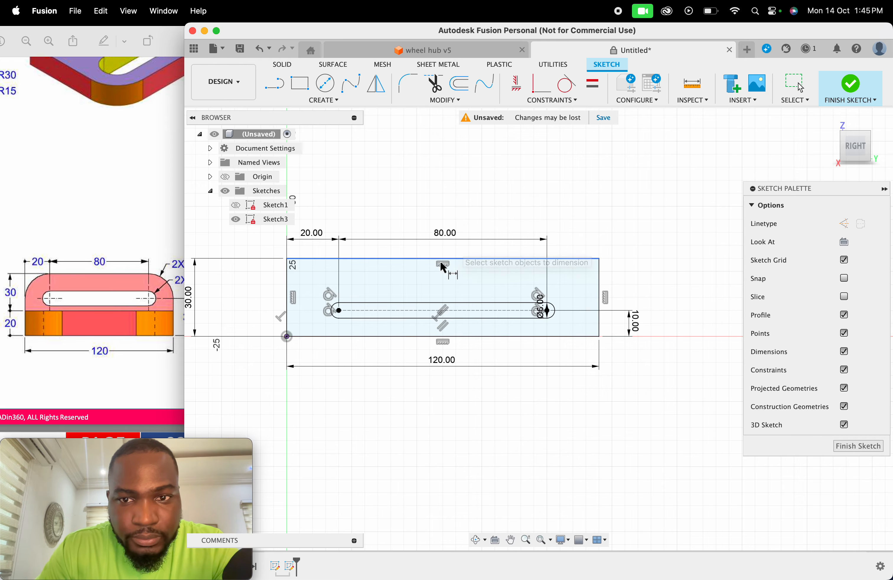
{"action": "key", "text": "Escape"}
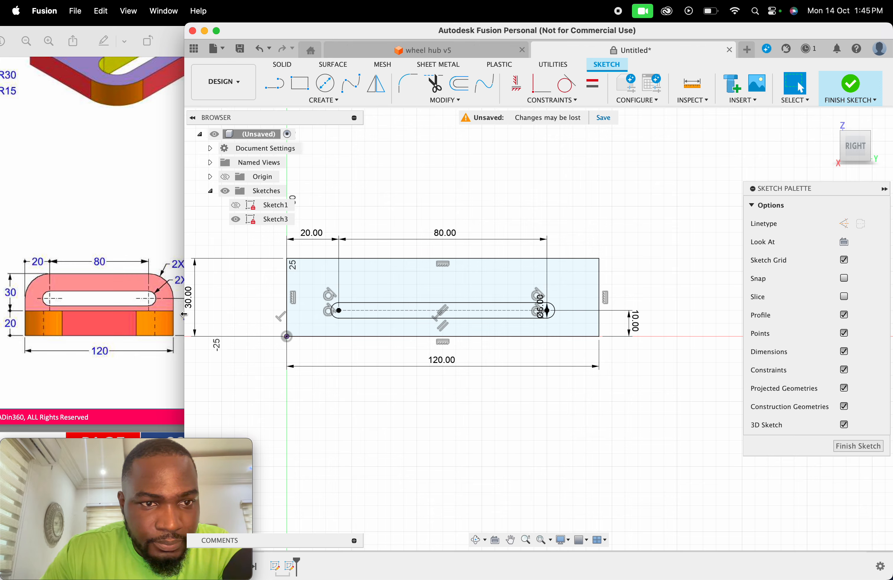
{"action": "left_click_drag", "start_coordinate": [190, 301], "coordinate": [262, 302]}
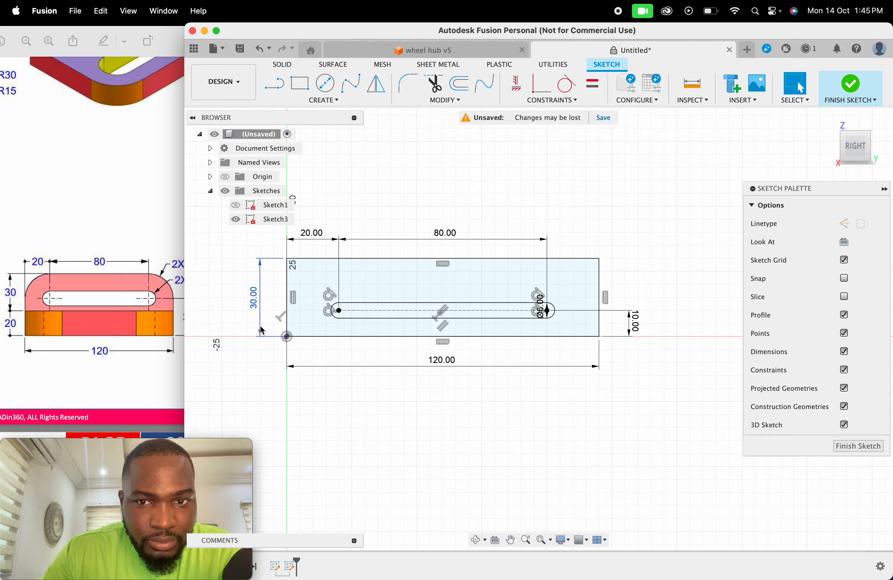
- Check the slot radius in the reference drawing, move the slot's width dimension outside the rectangle and set it to 12 mm
{"action": "left_click", "coordinate": [153, 316]}
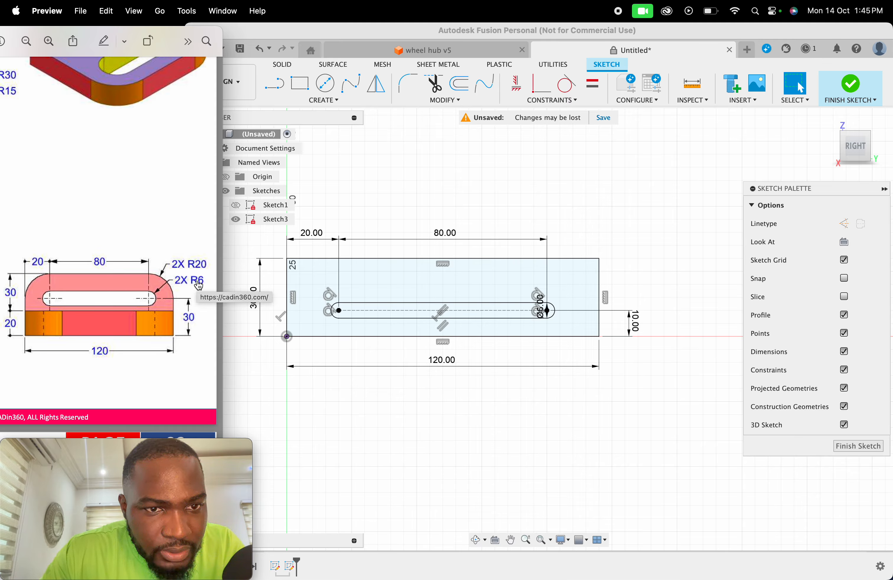
{"action": "left_click", "coordinate": [539, 313]}
{"action": "left_click", "coordinate": [541, 305]}
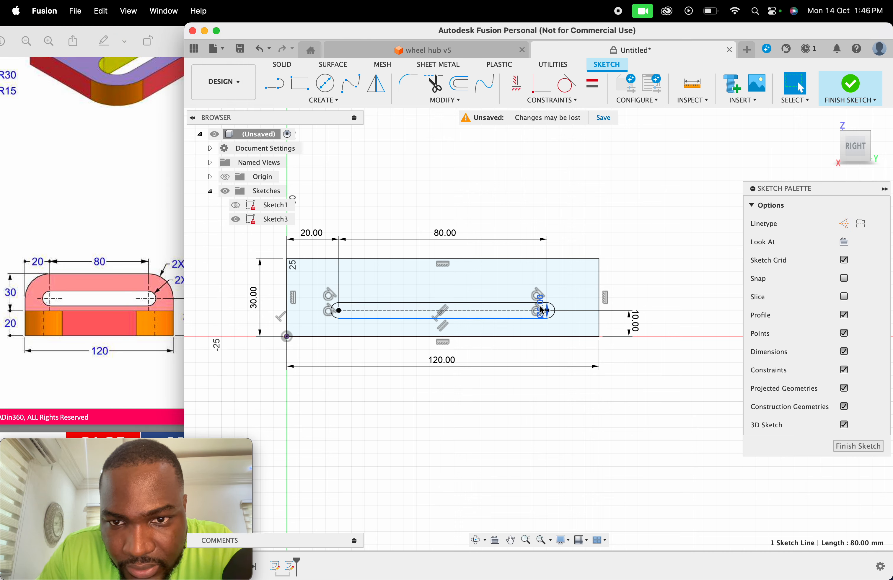
{"action": "left_click_drag", "start_coordinate": [540, 306], "coordinate": [632, 277]}
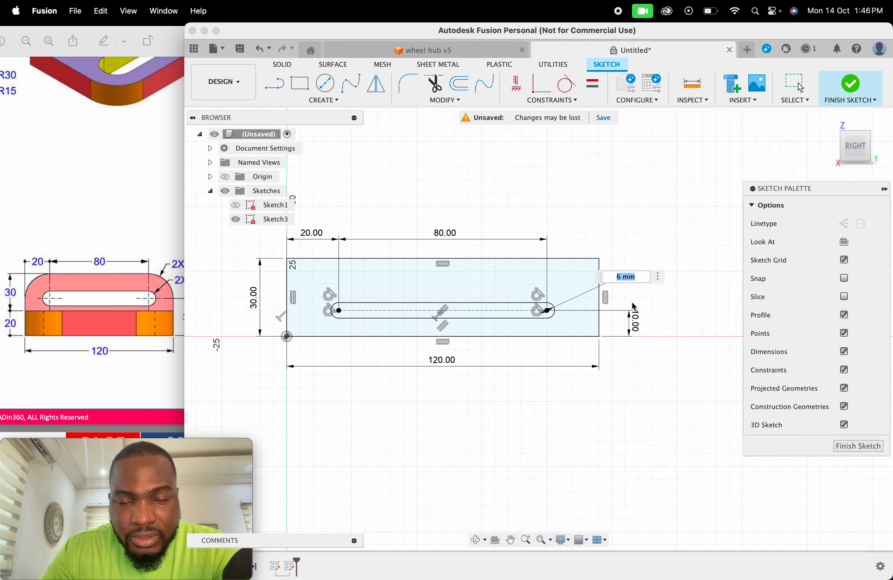
{"action": "type", "text": "6"}
{"action": "type", "text": "12"}
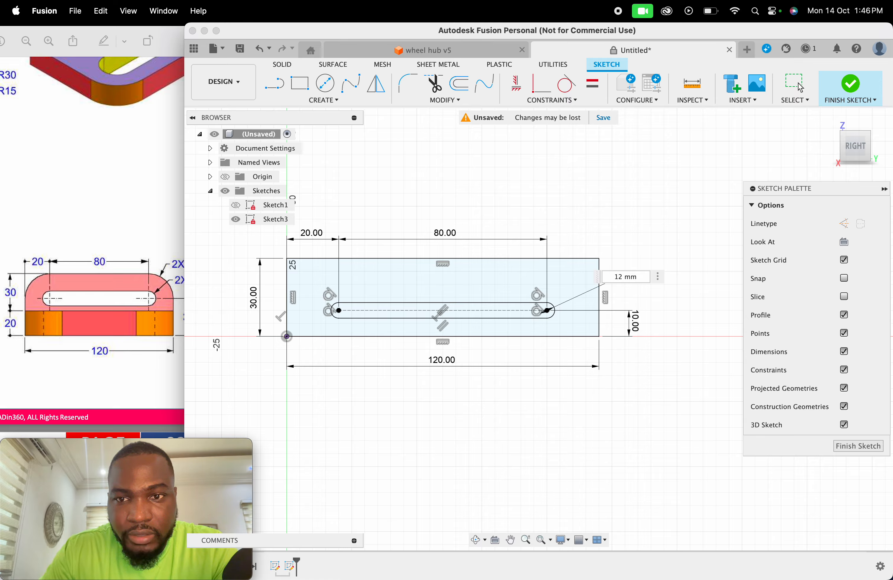
{"action": "key", "text": "Return"}
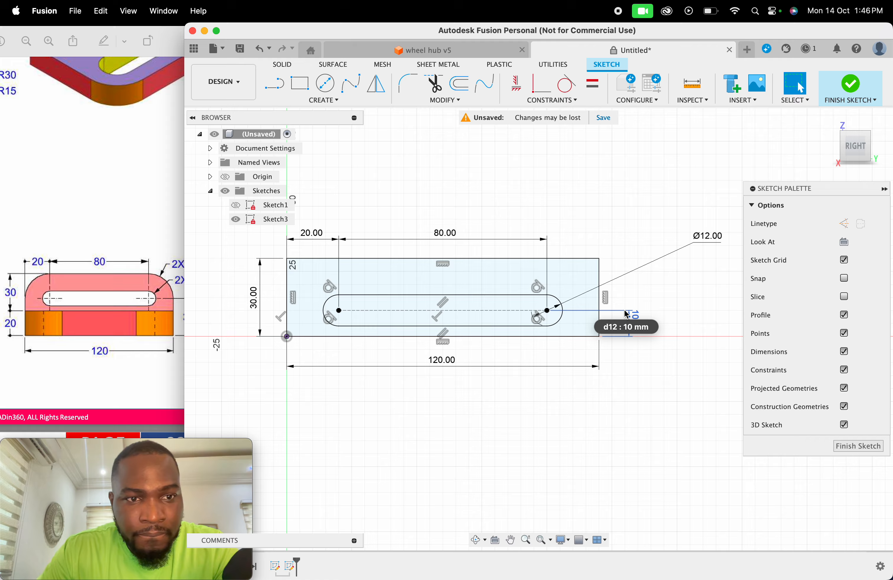
- Fillet both upper corners of the flange rectangle with a 20 mm radius, checking the radius in the reference drawing
{"action": "left_click", "coordinate": [408, 83]}
{"action": "left_click", "coordinate": [293, 265]}
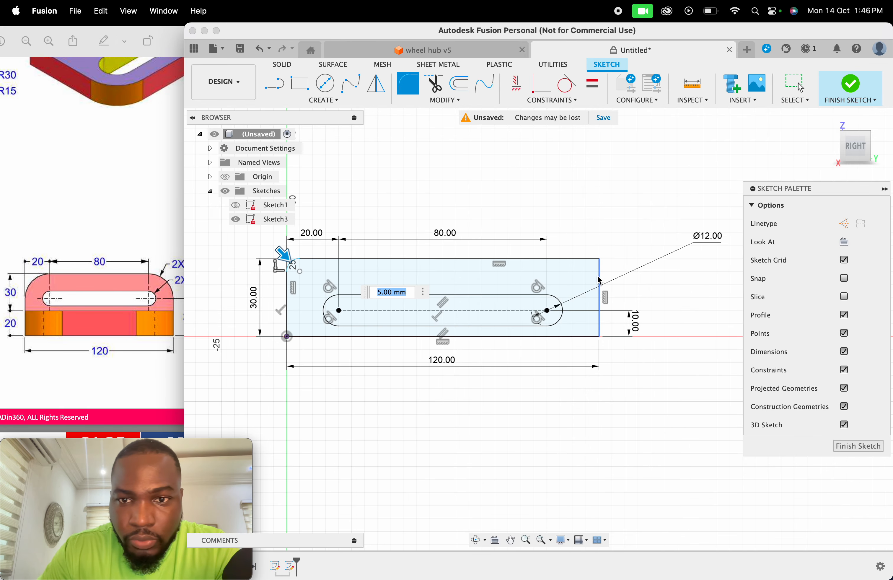
{"action": "left_click", "coordinate": [598, 260]}
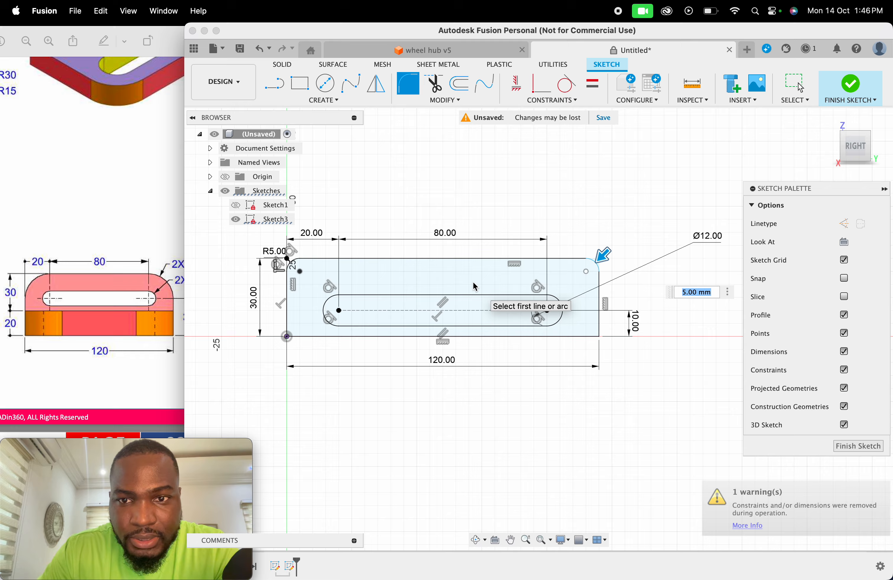
{"action": "key", "text": "ctrl+Up"}
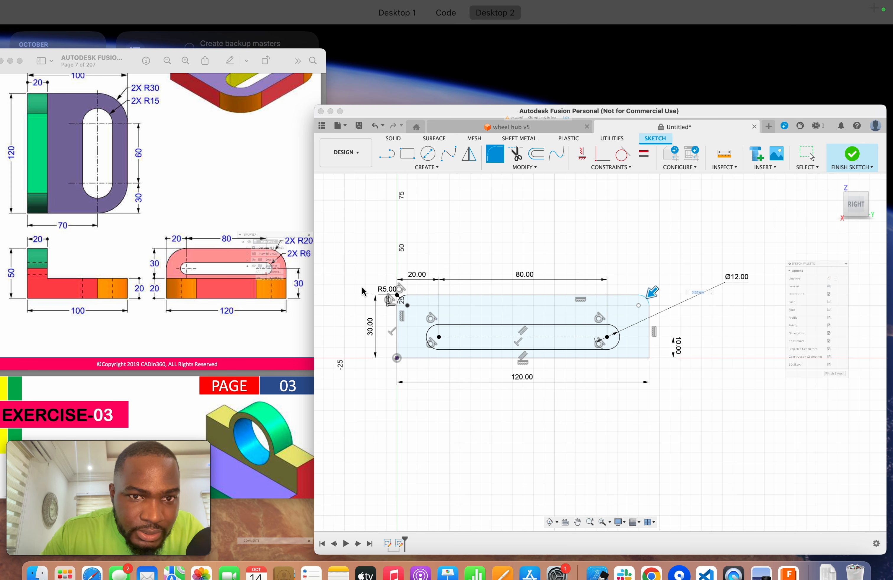
{"action": "left_click", "coordinate": [362, 291]}
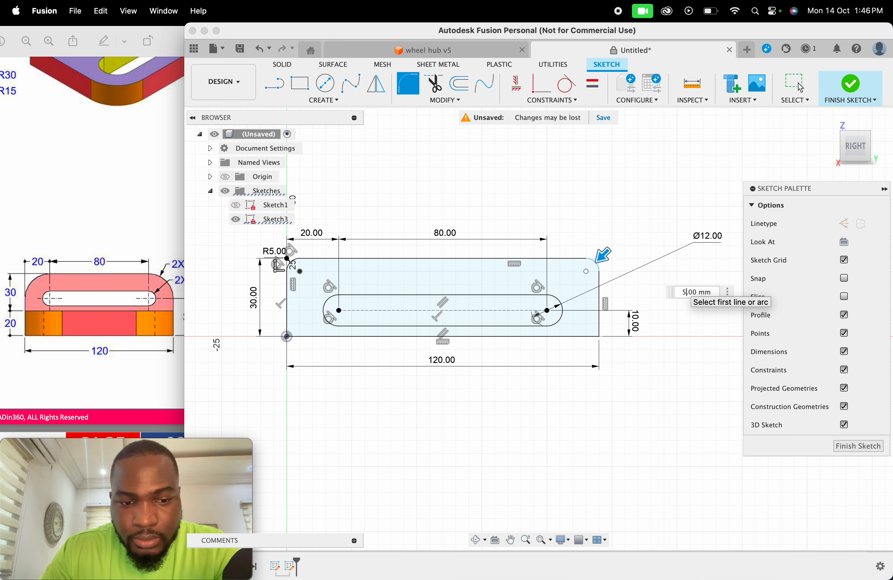
{"action": "type", "text": "20"}
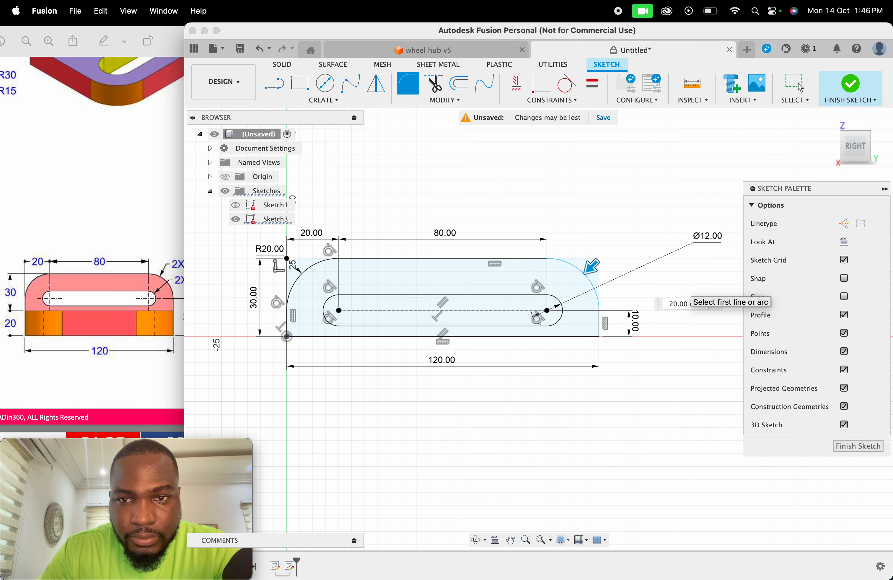
{"action": "key", "text": "Return"}
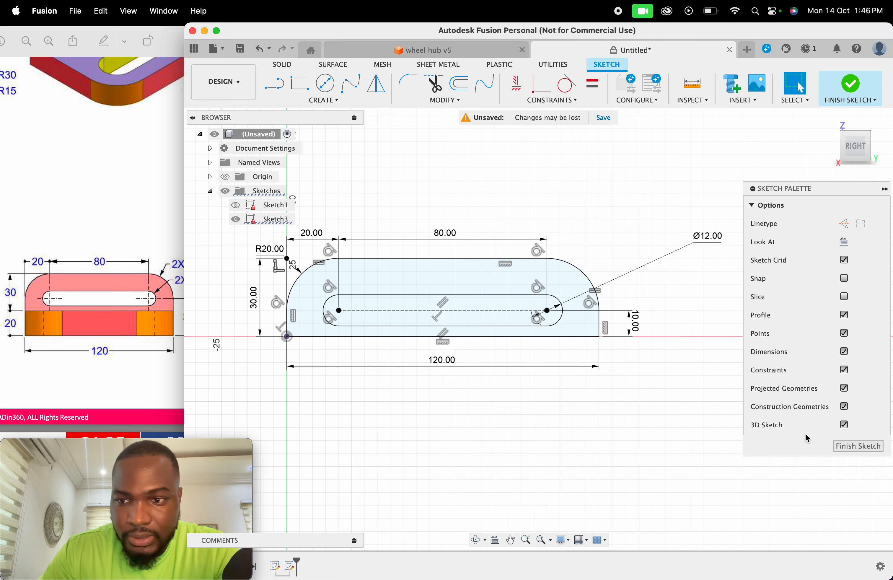
- Finish the flange sketch, show the base sketch again and return to the home view
{"action": "left_click", "coordinate": [859, 446]}
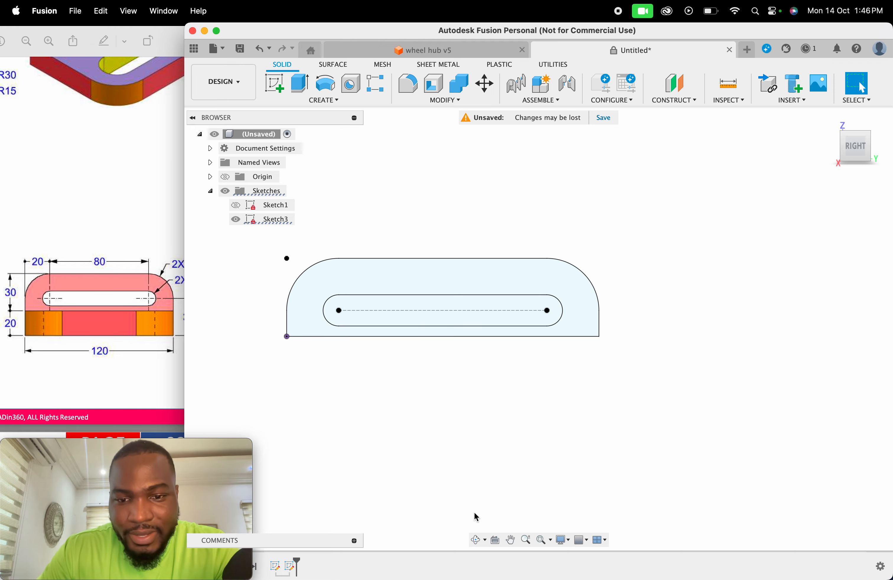
{"action": "left_click", "coordinate": [235, 206]}
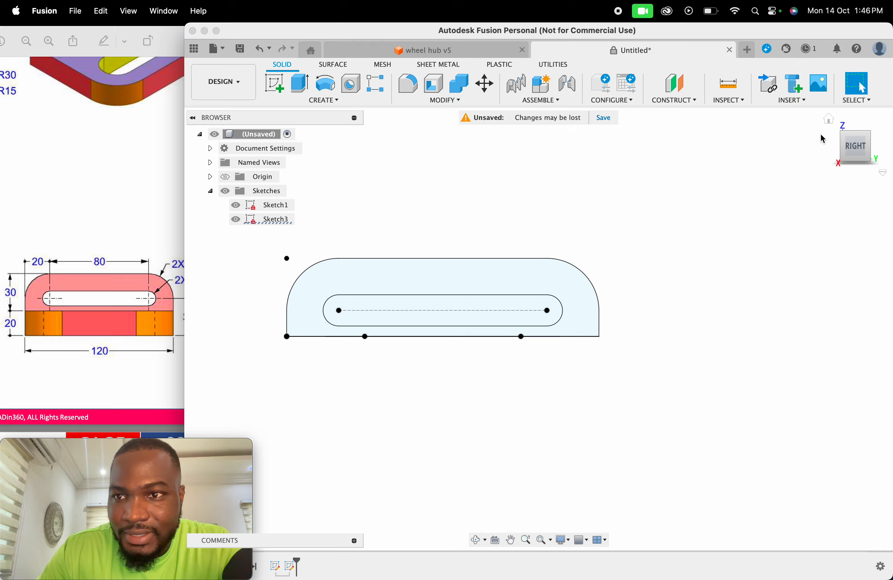
{"action": "left_click", "coordinate": [830, 119]}
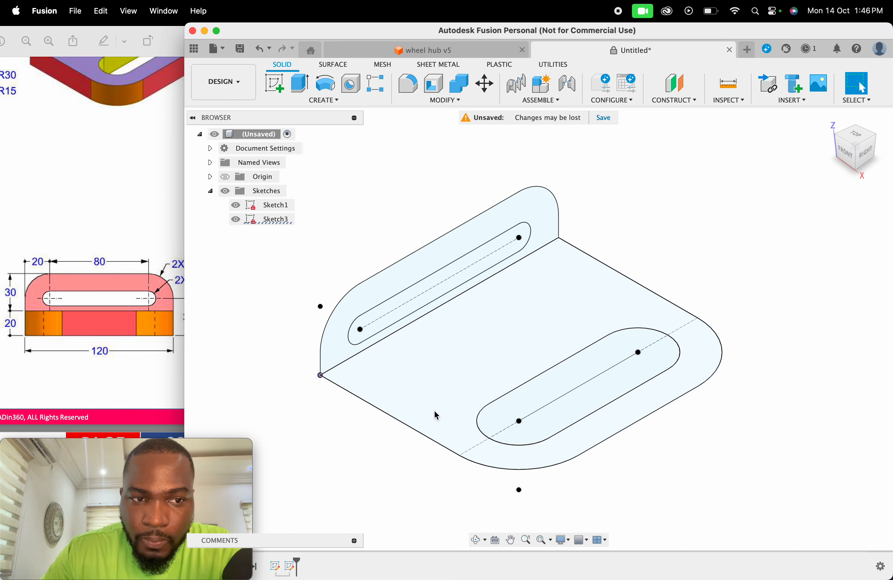
- Check the thicknesses in the reference drawing and extrude the base profile around the slot by -20 mm as a new body
{"action": "left_click", "coordinate": [106, 240]}
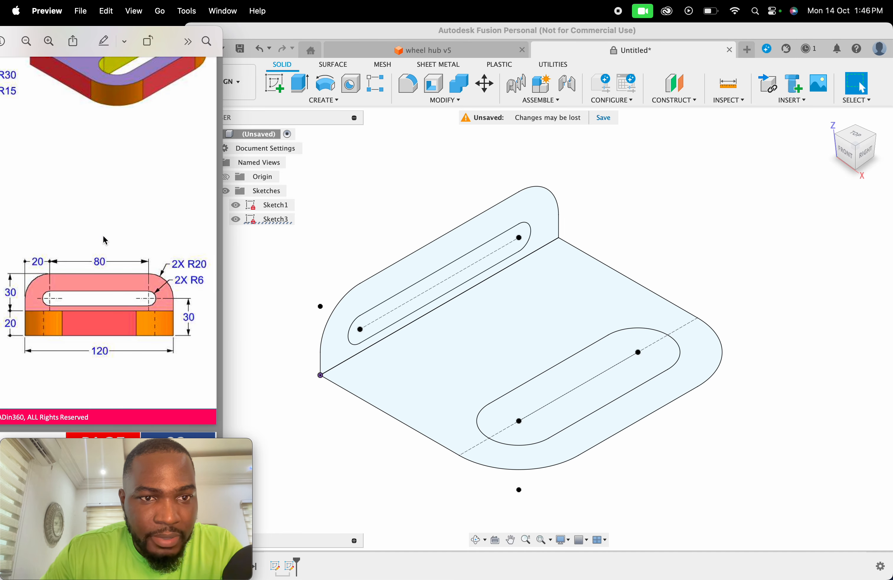
{"action": "left_click_drag", "start_coordinate": [164, 35], "coordinate": [360, 31]}
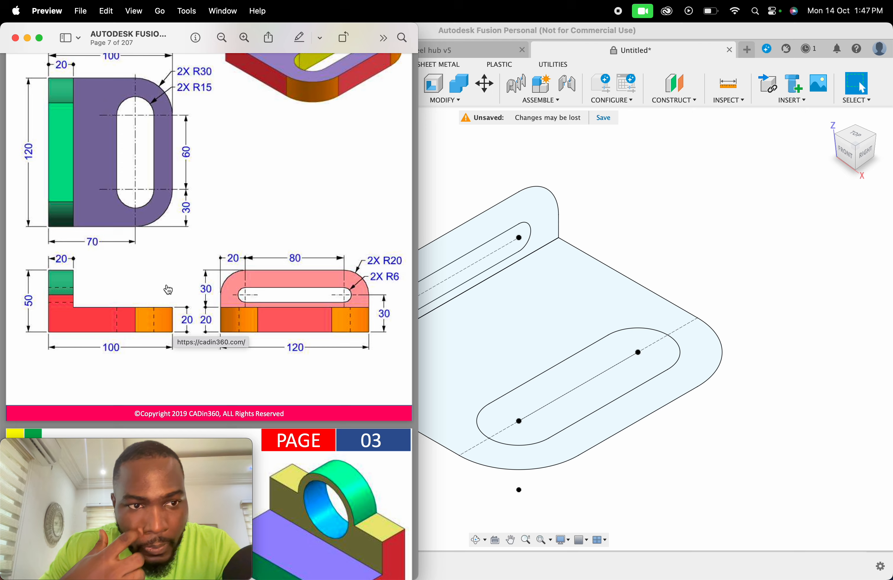
{"action": "scroll", "coordinate": [150, 293], "scroll_direction": "up", "scroll_amount": 2}
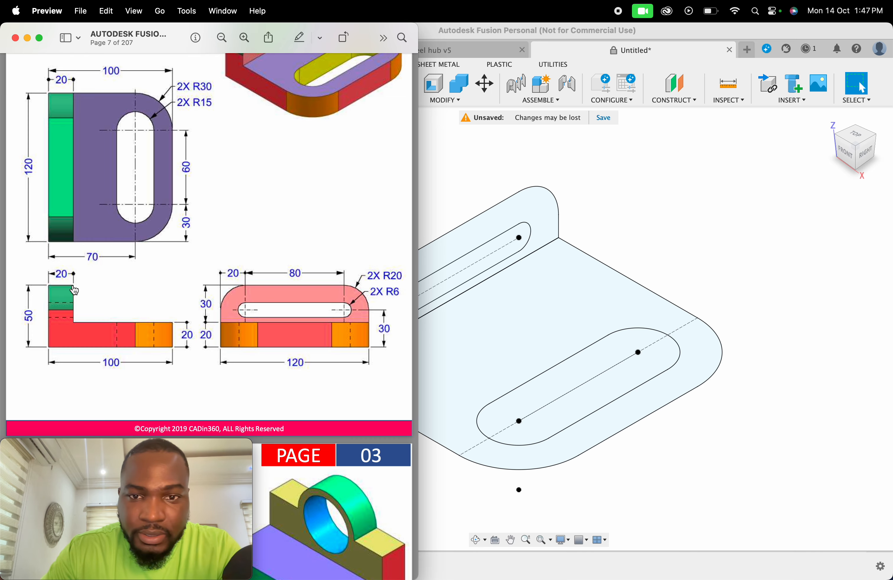
{"action": "left_click", "coordinate": [626, 191]}
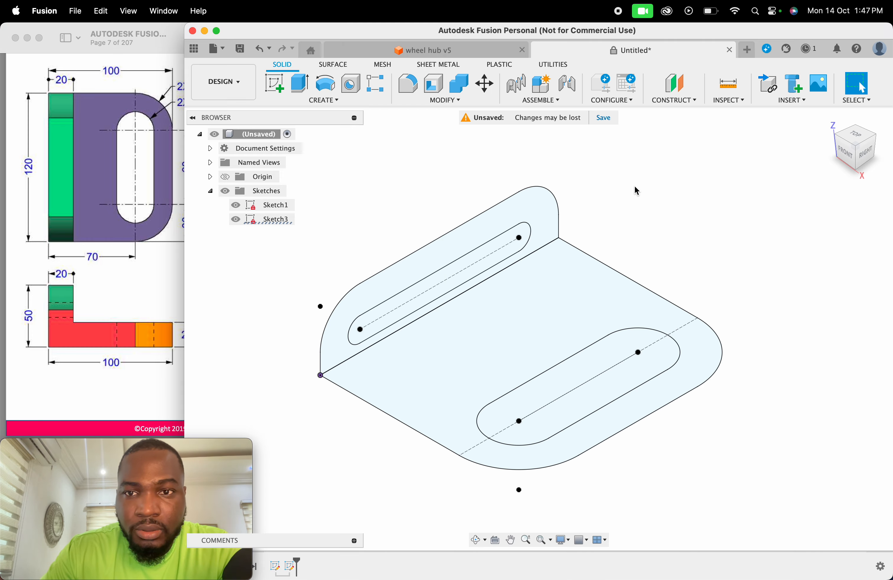
{"action": "left_click", "coordinate": [299, 88]}
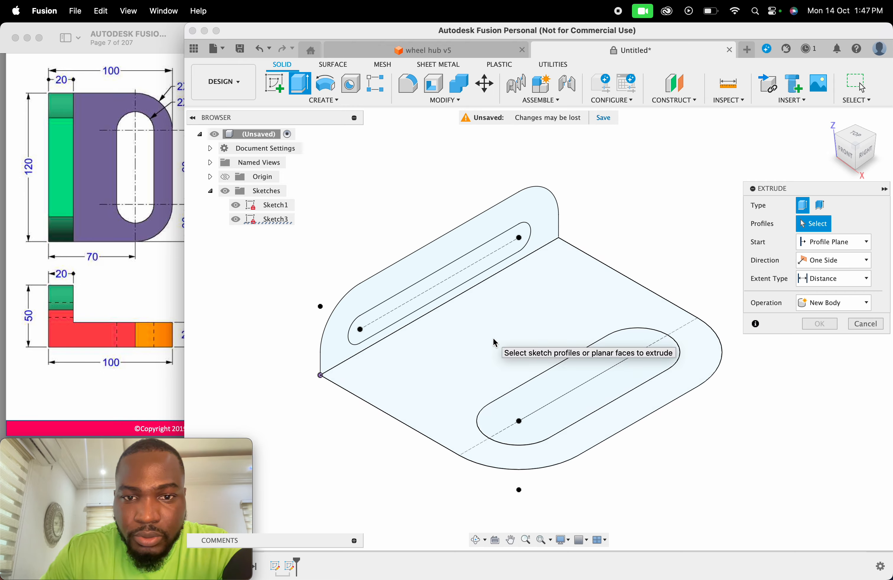
{"action": "left_click", "coordinate": [467, 373]}
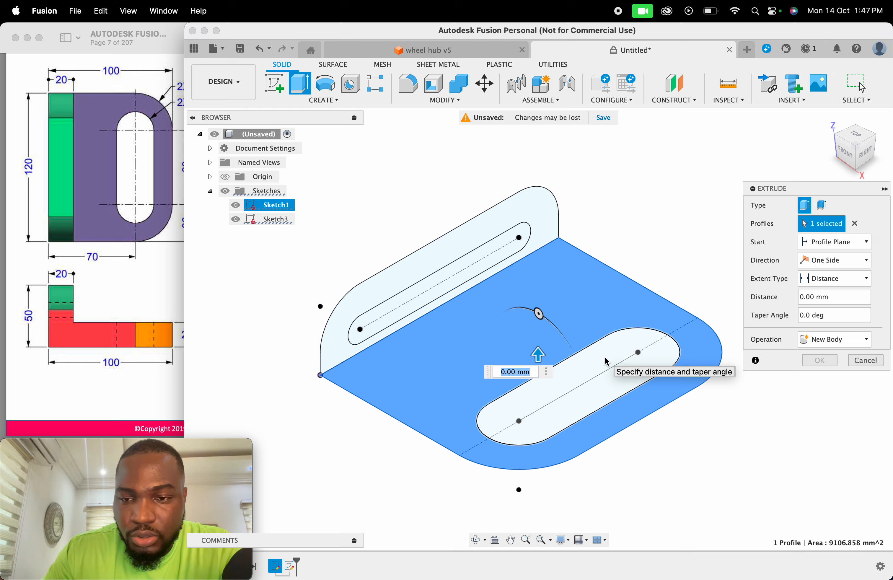
{"action": "left_click", "coordinate": [501, 372]}
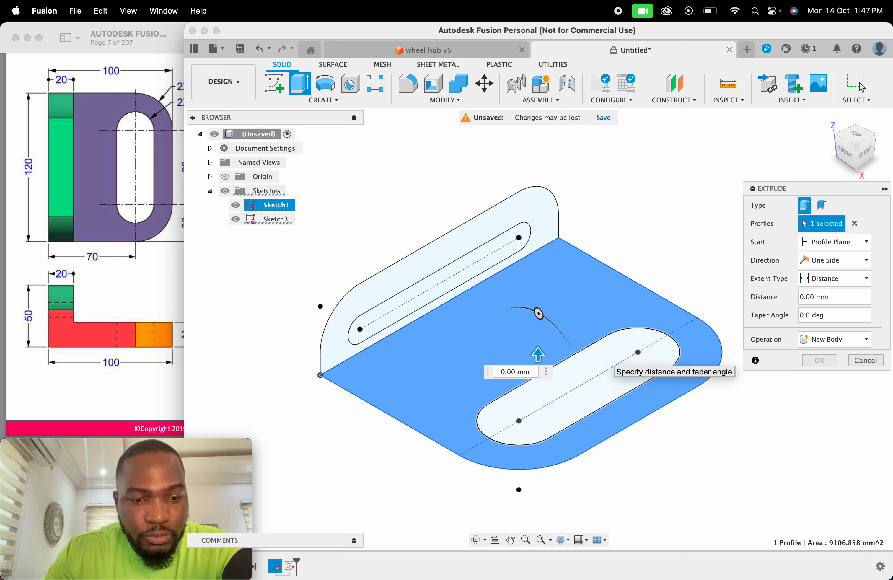
{"action": "type", "text": "2"}
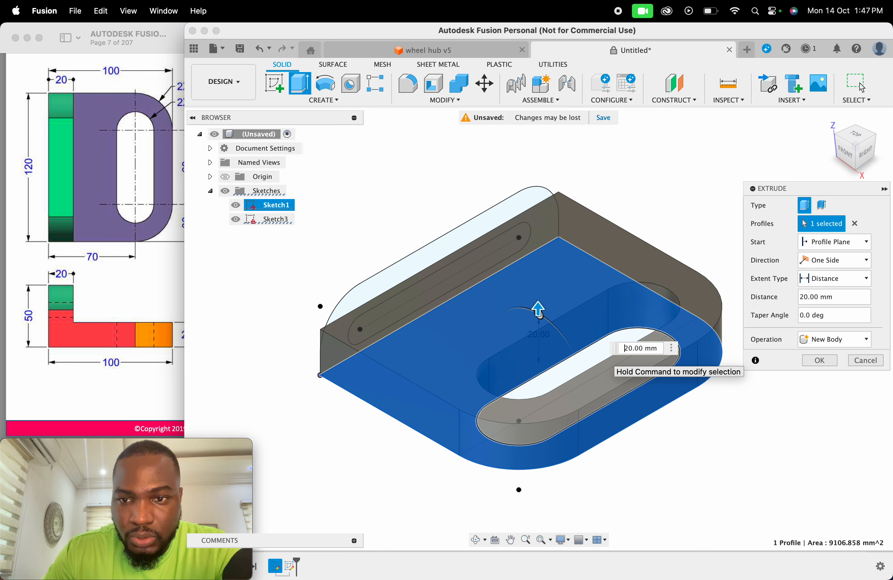
{"action": "type", "text": "-"}
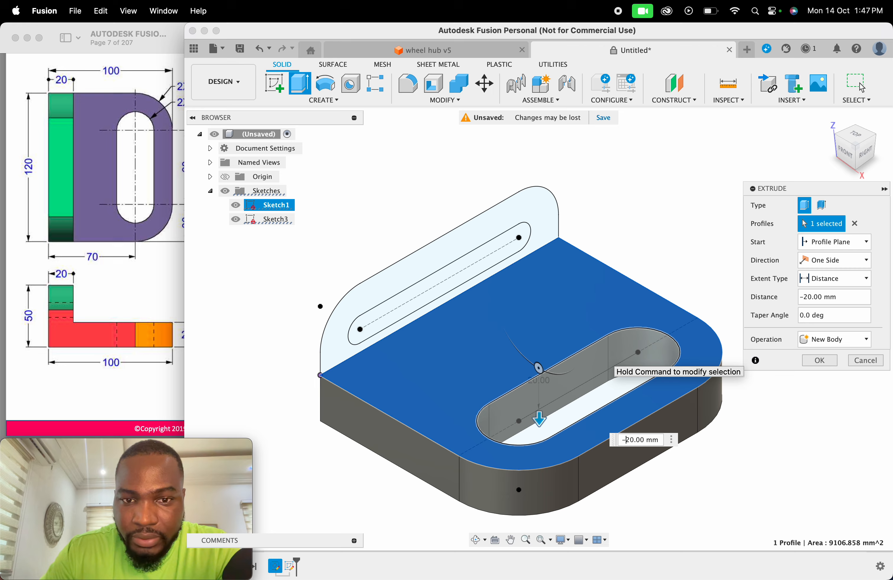
{"action": "left_click", "coordinate": [819, 361]}
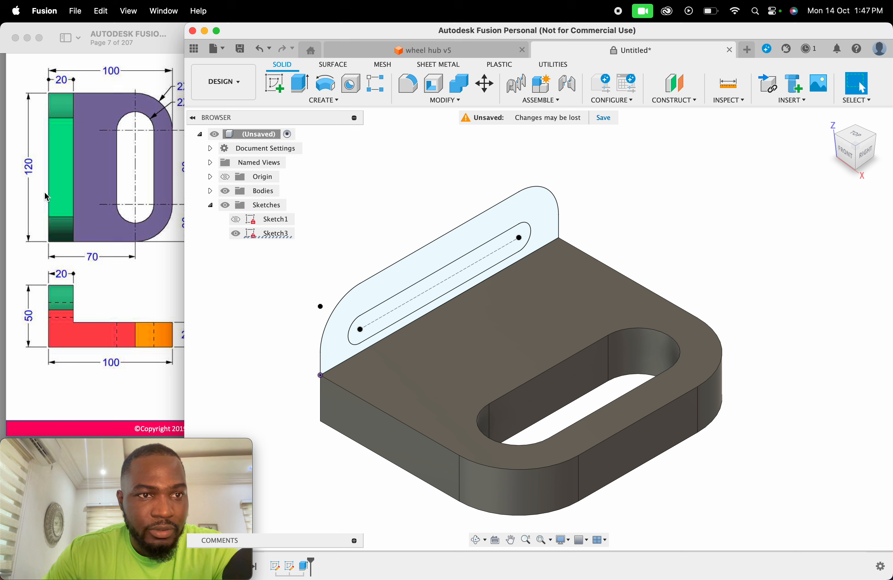
- Check the flange thickness in the reference drawing and extrude the flange profile around its slot by 20 mm, joined to the base
{"action": "scroll", "coordinate": [74, 197], "scroll_direction": "up", "scroll_amount": 3}
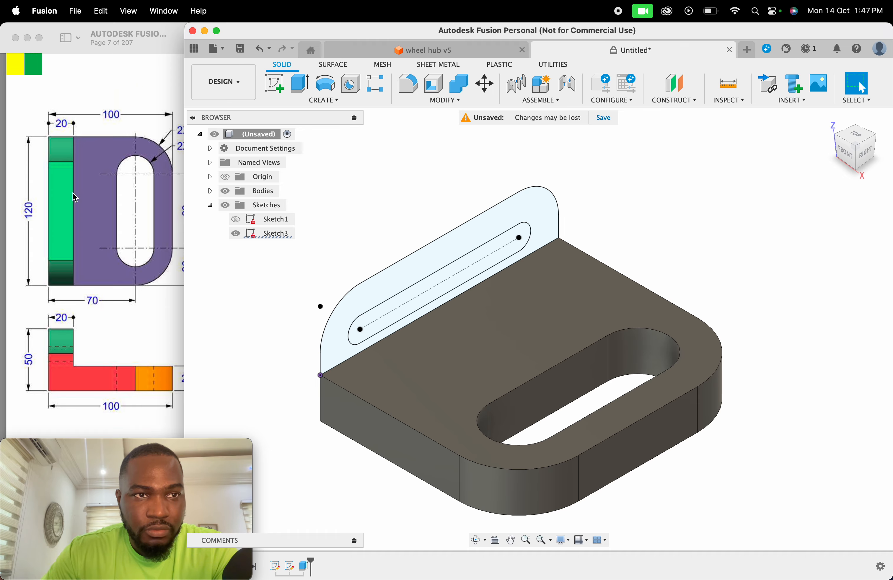
{"action": "scroll", "coordinate": [66, 198], "scroll_direction": "down", "scroll_amount": 2}
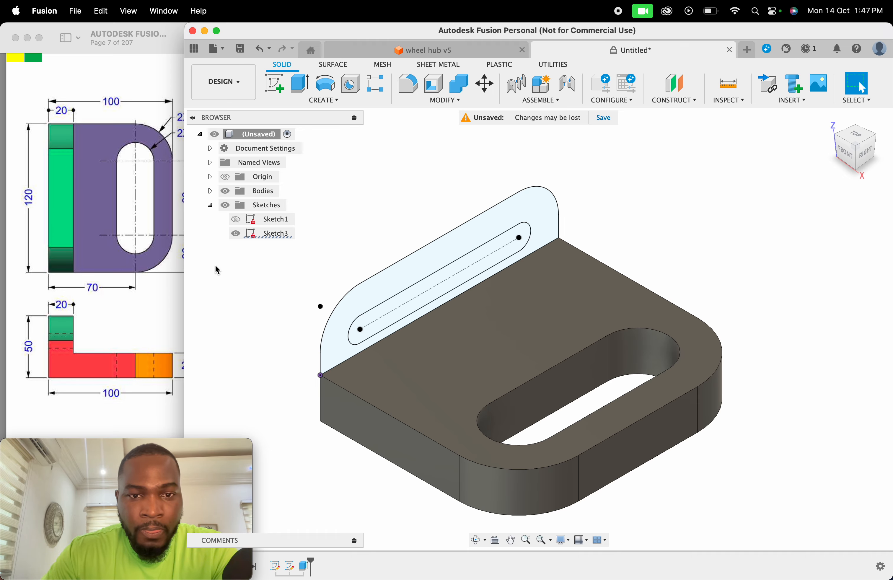
{"action": "left_click", "coordinate": [306, 94]}
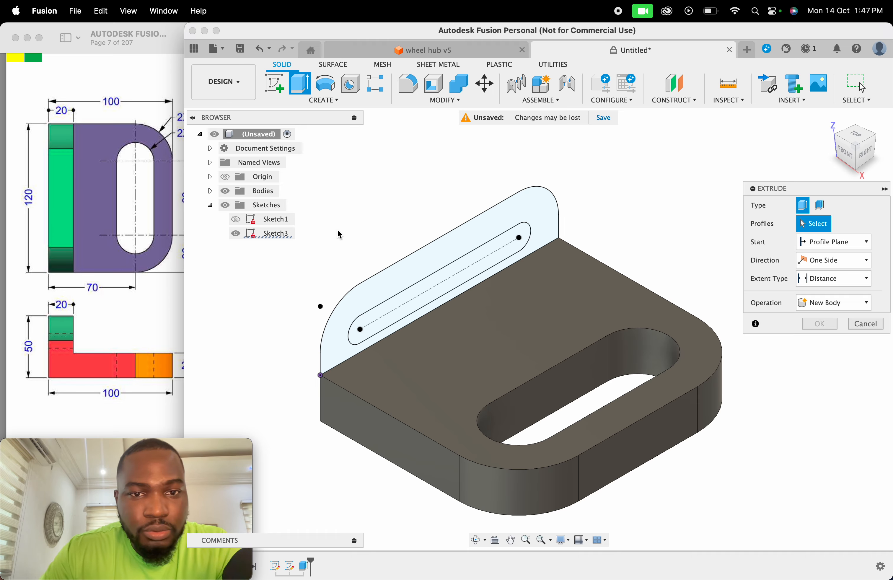
{"action": "left_click", "coordinate": [361, 303]}
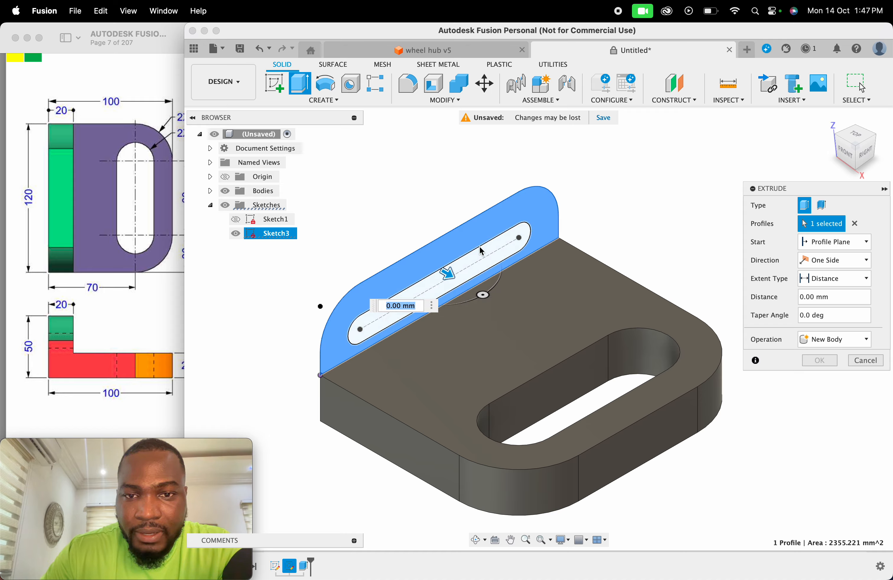
{"action": "left_click", "coordinate": [388, 306]}
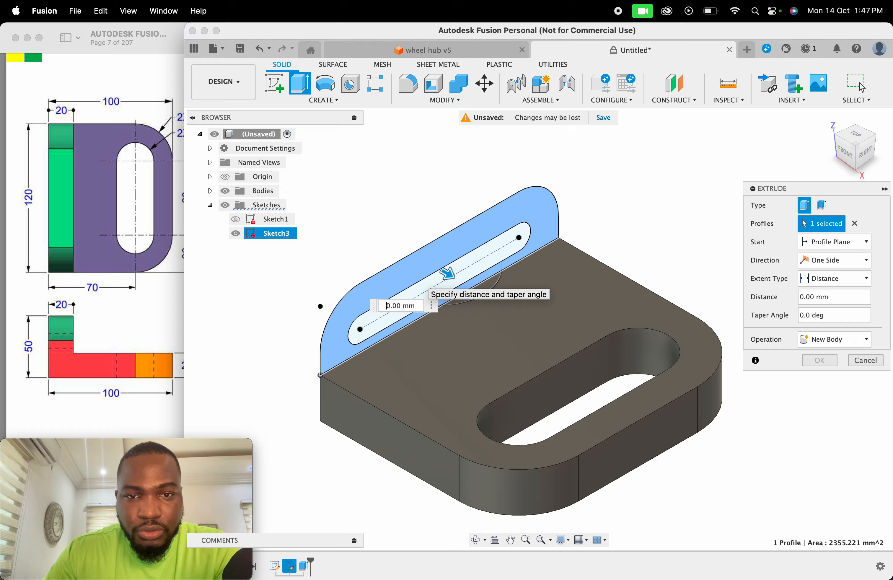
{"action": "type", "text": "2"}
{"action": "key", "text": "Return"}
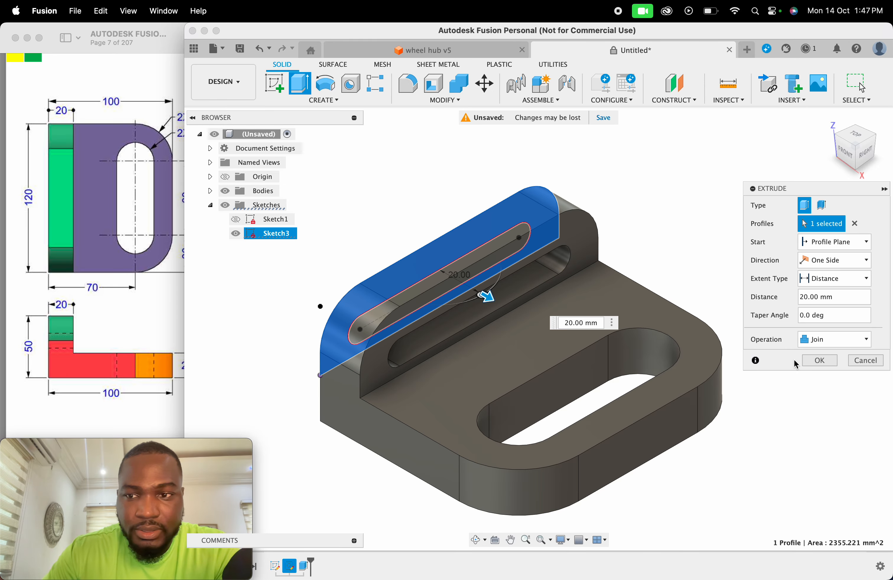
{"action": "left_click", "coordinate": [819, 360]}
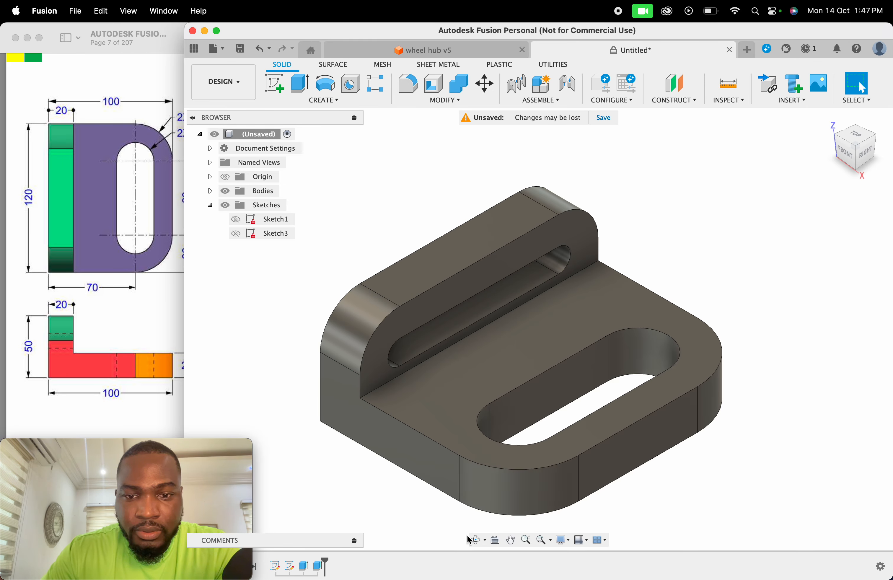
- Orbit the finished bracket and switch to Preview to compare its shape with the Exercise-02 reference drawing
{"action": "left_click", "coordinate": [478, 539]}
{"action": "scroll", "coordinate": [534, 337], "scroll_direction": "down", "scroll_amount": 3}
{"action": "mouse_move", "coordinate": [506, 356]}
{"action": "left_mouse_down"}
{"action": "mouse_move", "coordinate": [470, 323]}
{"action": "mouse_move", "coordinate": [495, 313]}
{"action": "mouse_move", "coordinate": [525, 368]}
{"action": "left_mouse_up"}
{"action": "left_click", "coordinate": [140, 280]}
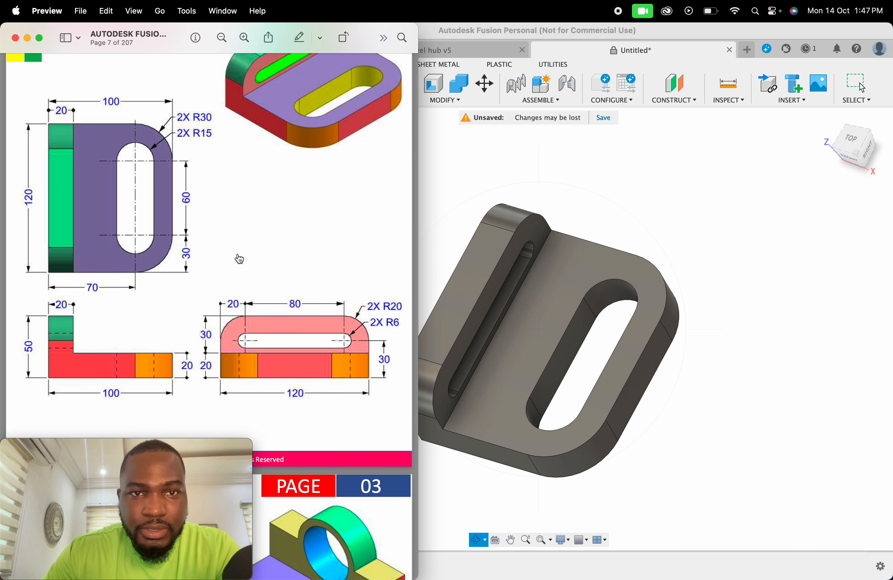
{"action": "scroll", "coordinate": [237, 257], "scroll_direction": "up", "scroll_amount": 3}
{"action": "scroll", "coordinate": [237, 305], "scroll_direction": "down", "scroll_amount": 4}
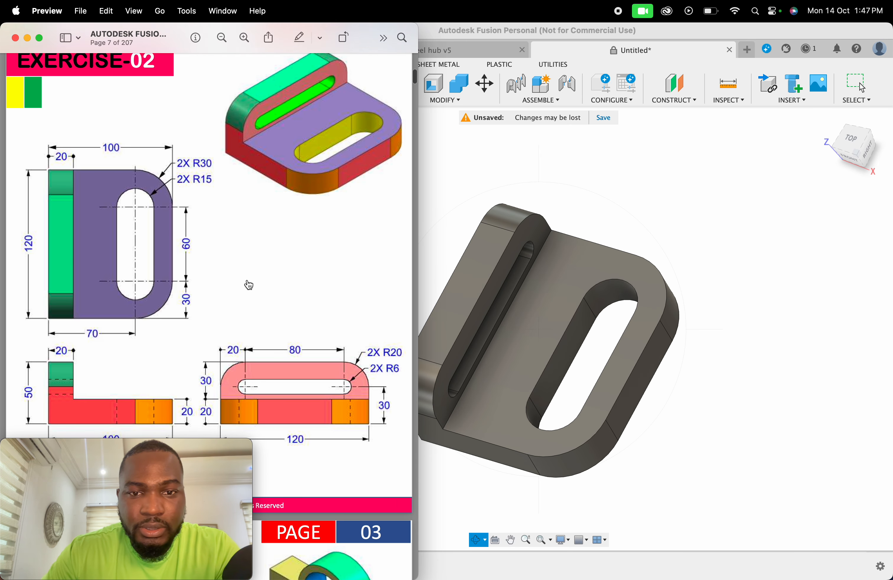